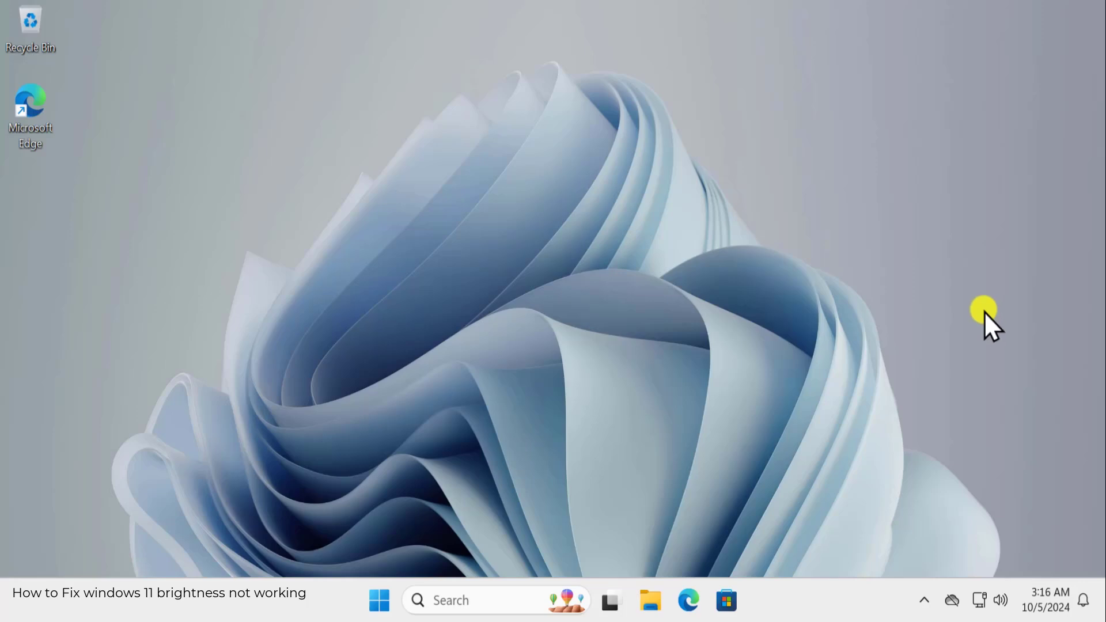
Show the Start menu's shutdown and restart choices, then dismiss them without choosing
click(380, 602)
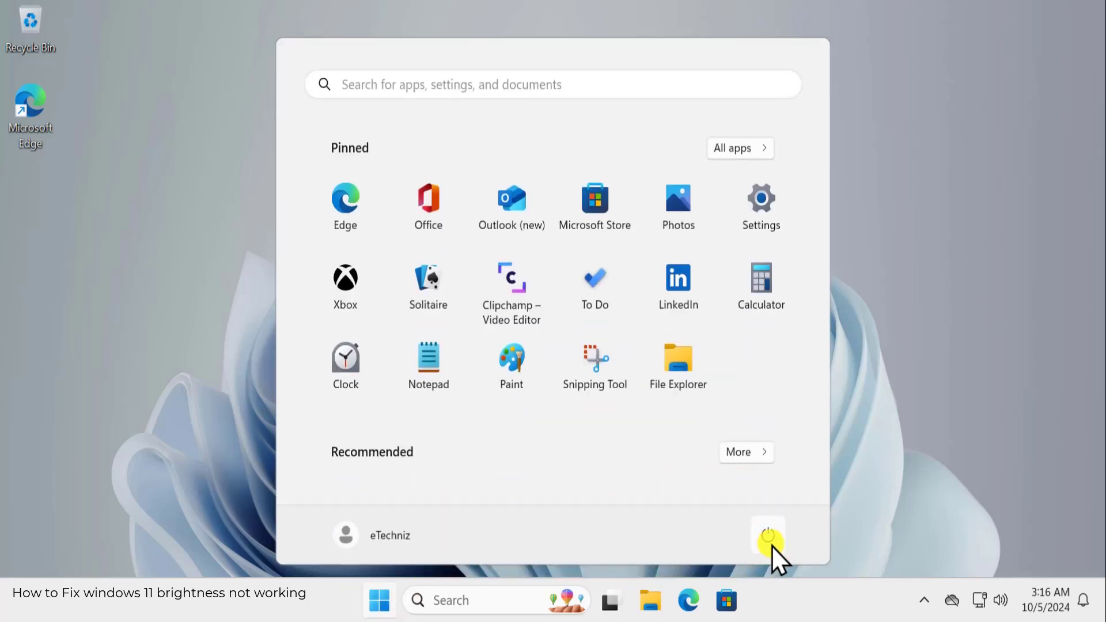
click(769, 538)
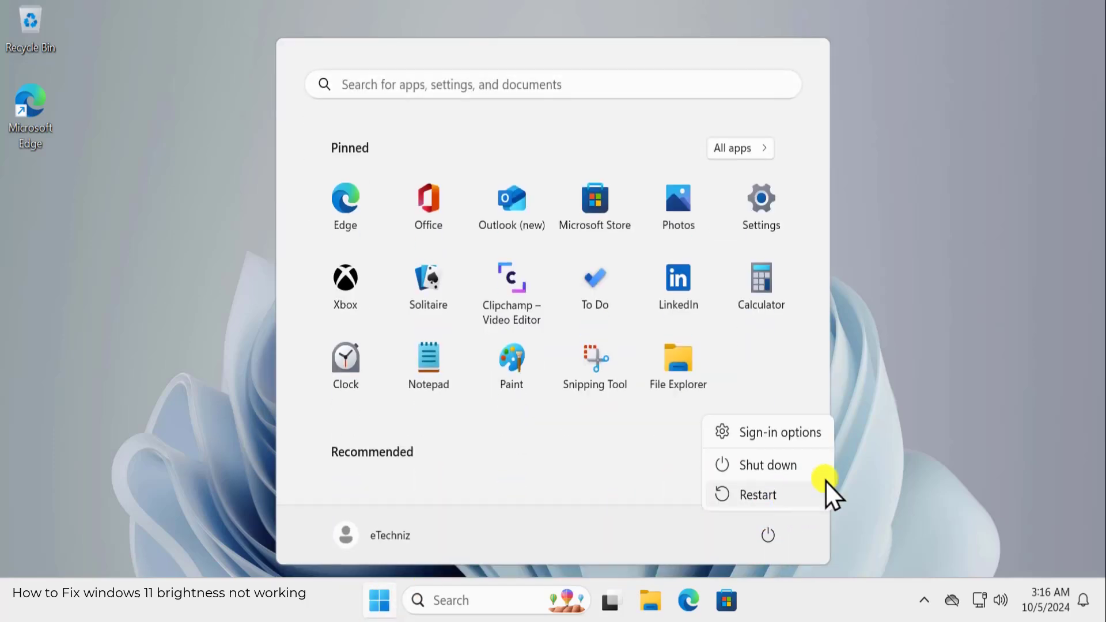
click(922, 357)
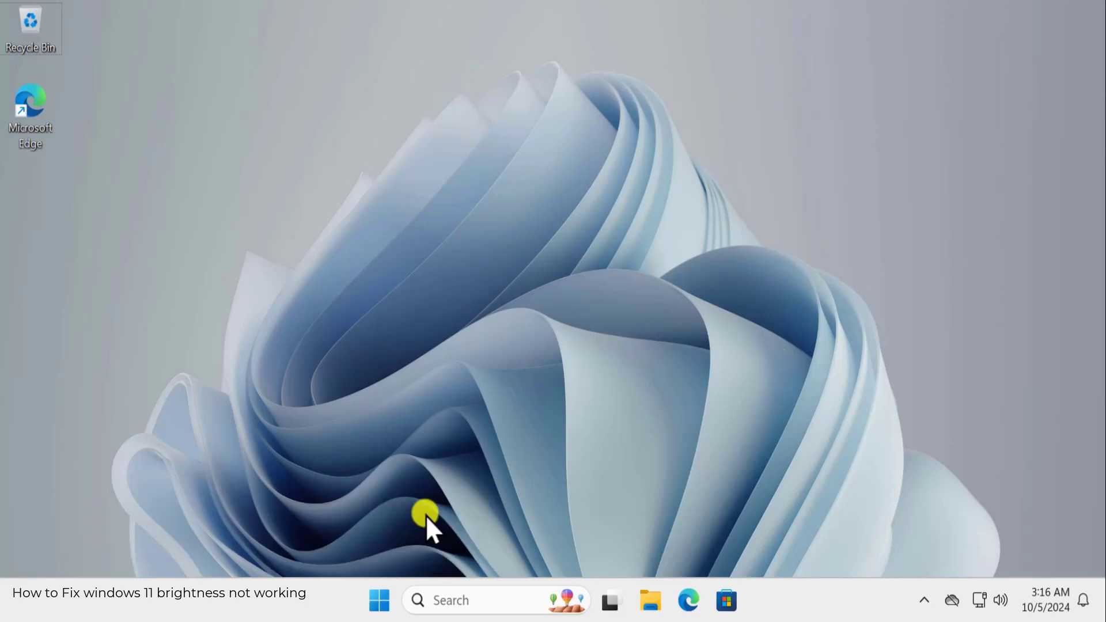
Launch System Properties with sysdm.cpl from Run and show its System Protection tab
click(379, 600)
right_click(379, 602)
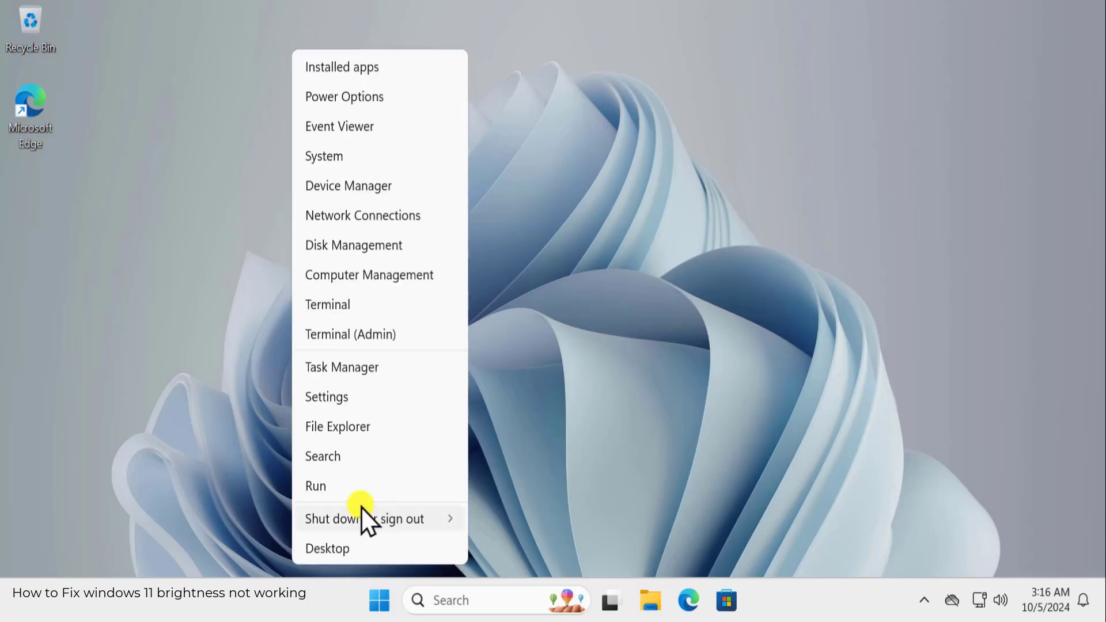
click(357, 486)
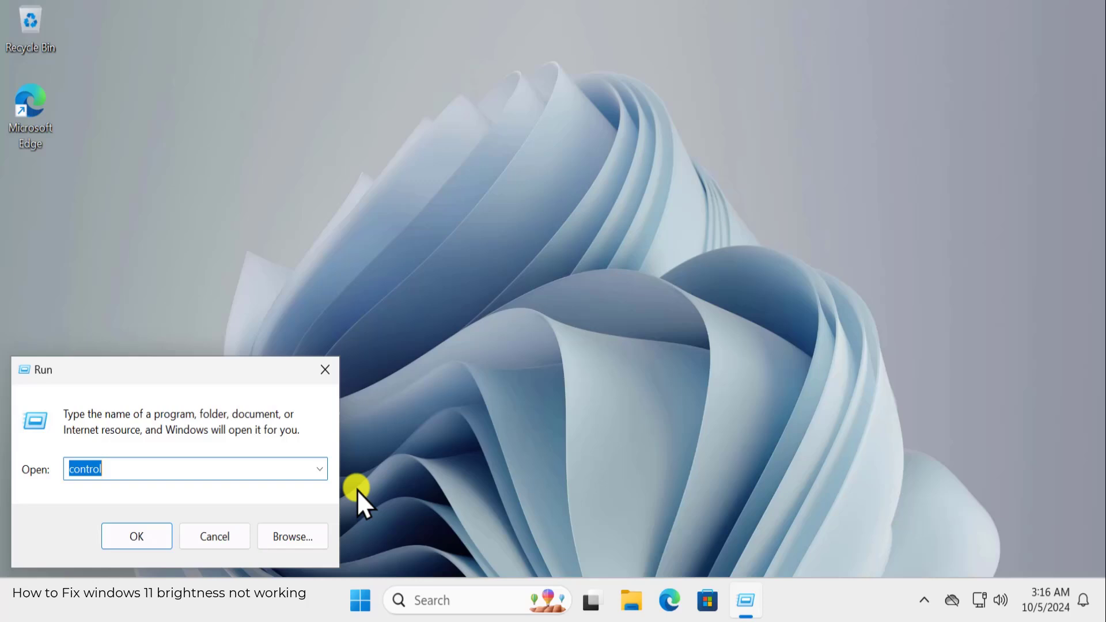
text(sysdm.cpl)
key(Return)
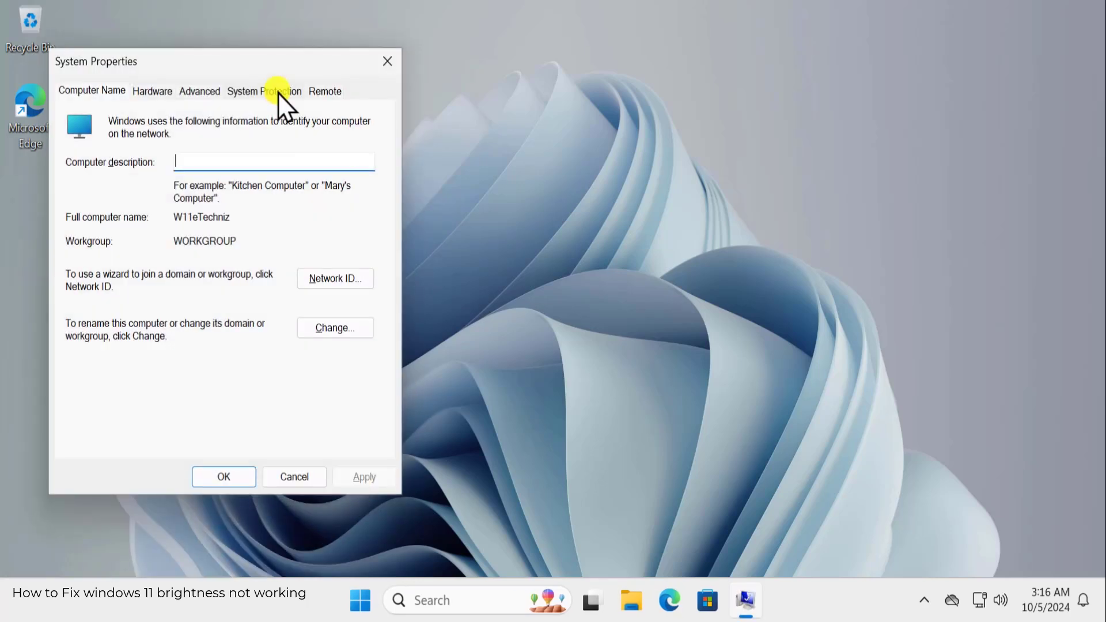
click(289, 94)
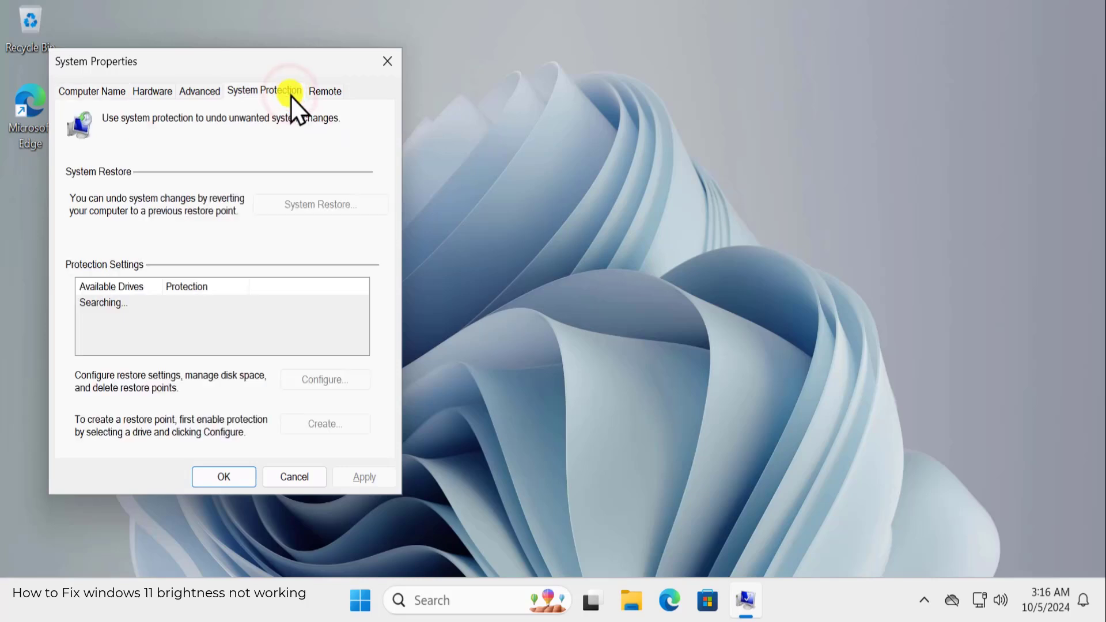
In System Restore, choose a different restore point and select the 10/1/2024 Windows Modules Installer point
click(354, 206)
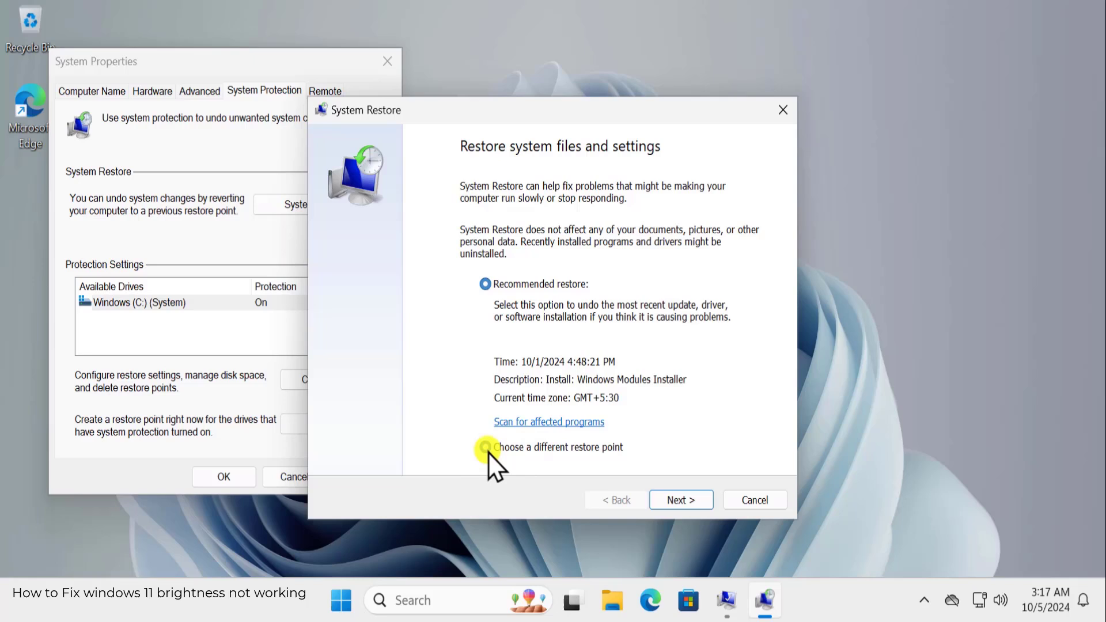
click(487, 449)
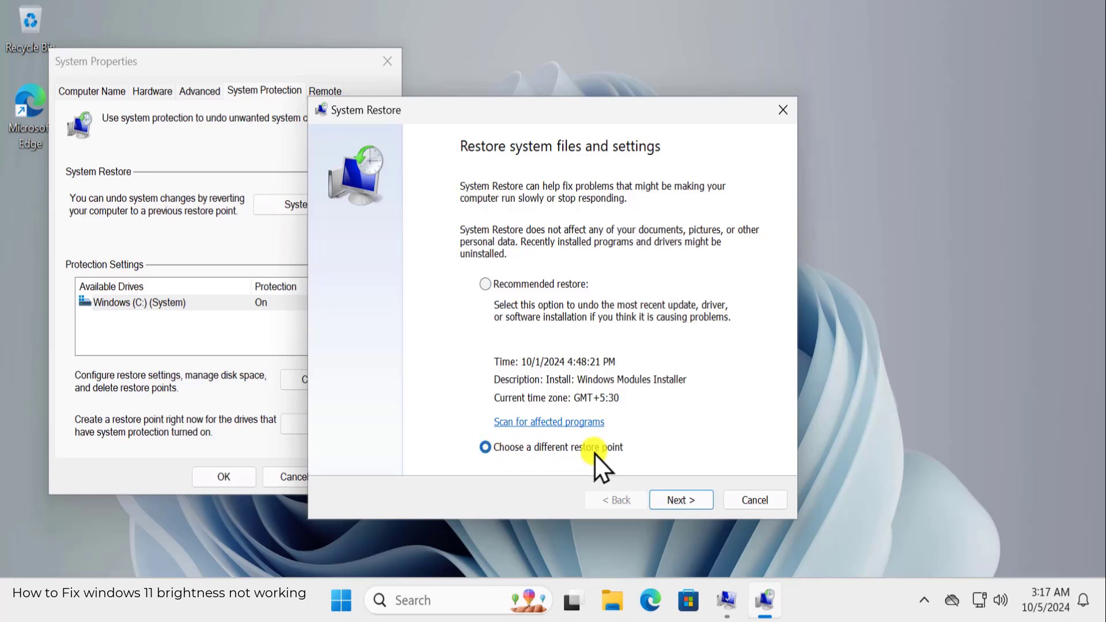
click(689, 501)
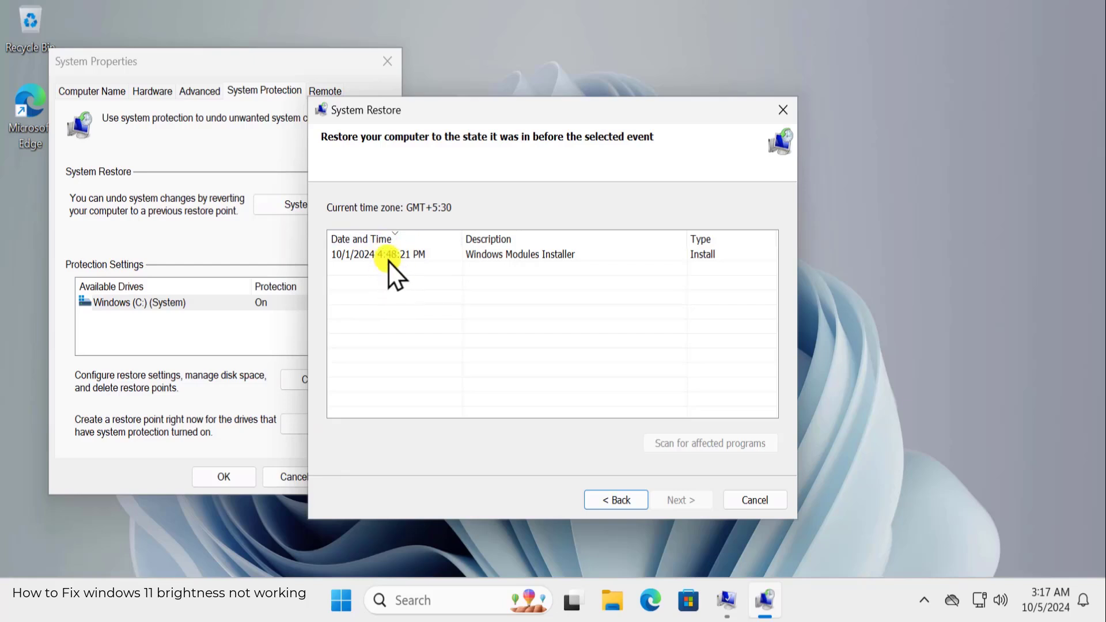
click(541, 255)
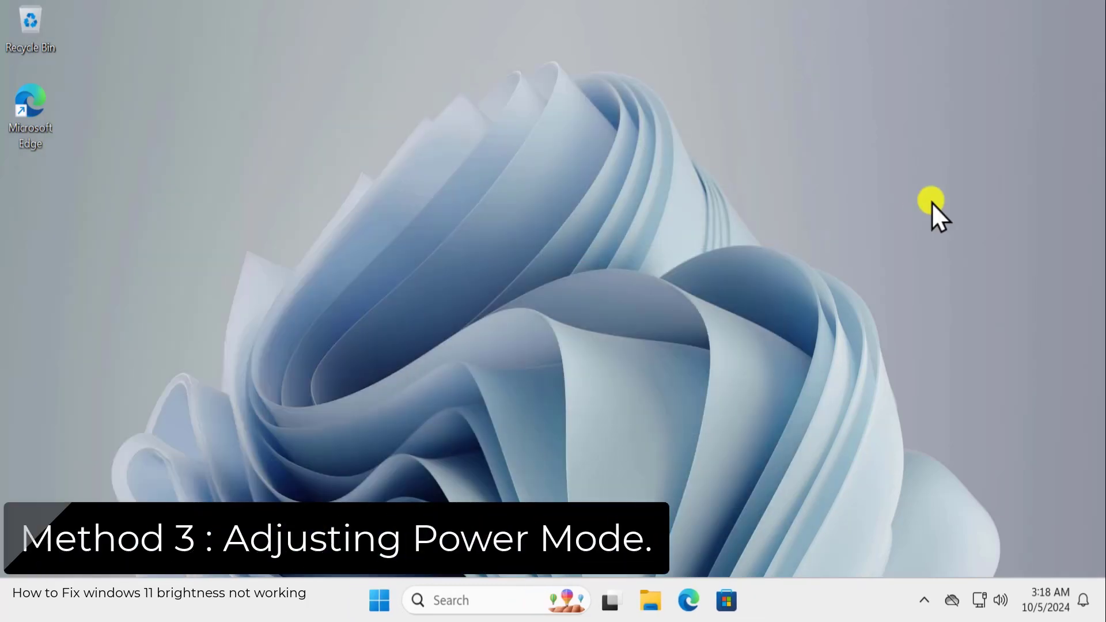
Change Settings > System > Power mode from Balanced to Best performance, then close Settings
click(379, 600)
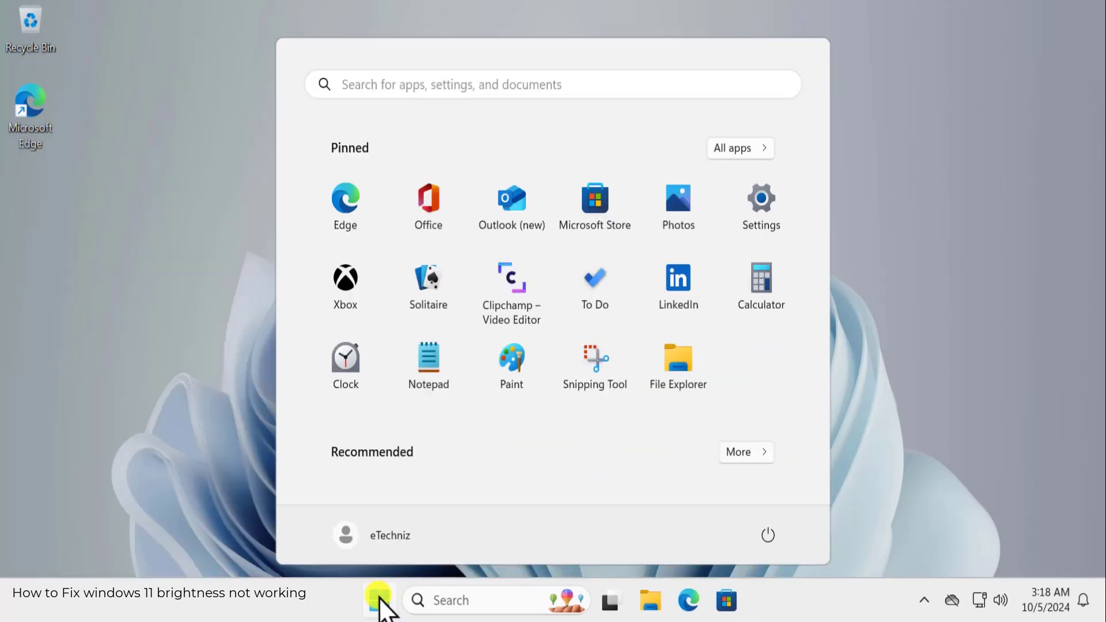
click(768, 205)
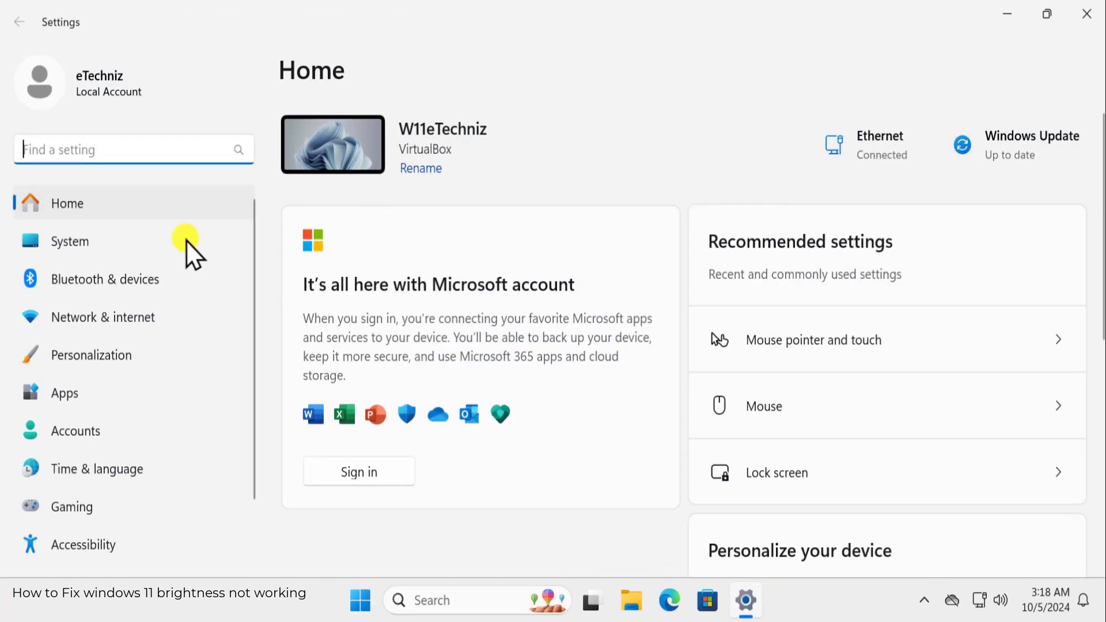
click(148, 241)
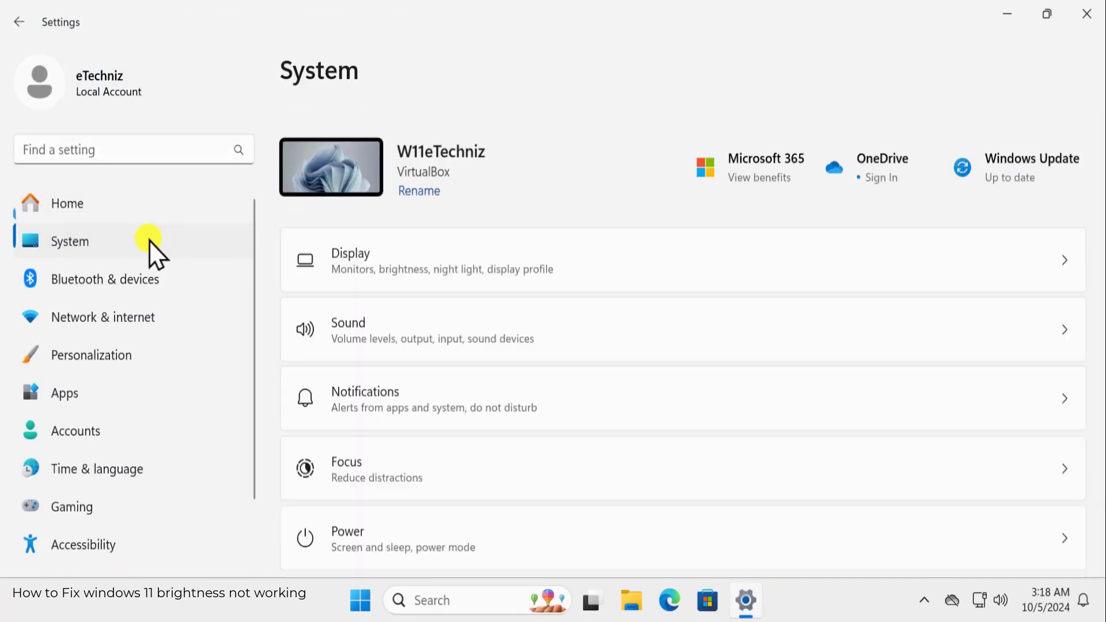
scroll(541, 262, down, 5)
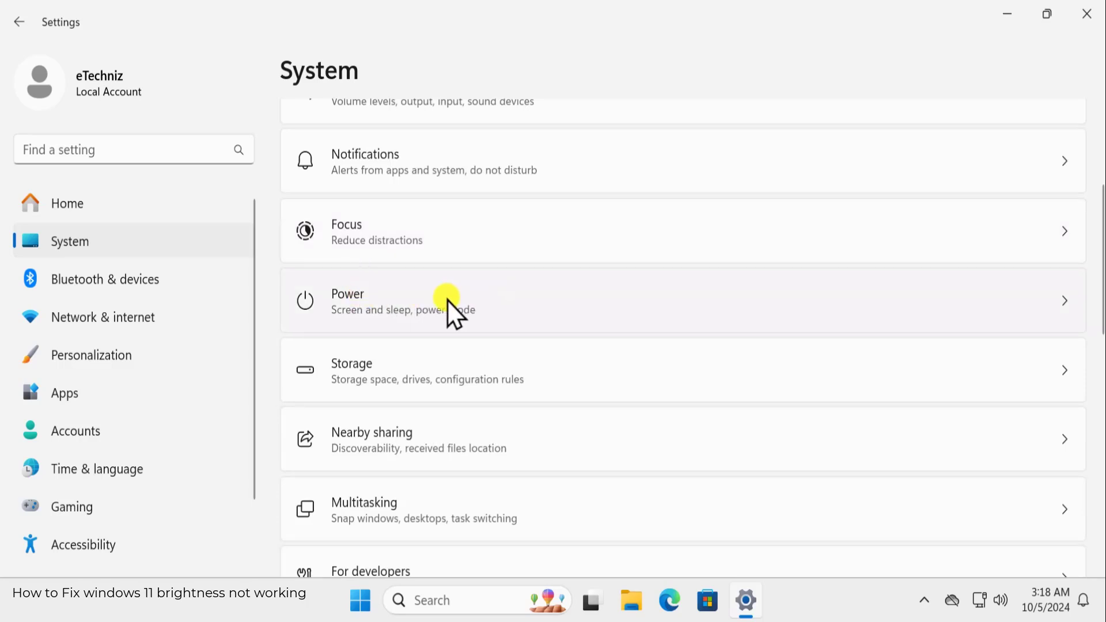
click(575, 291)
click(1026, 341)
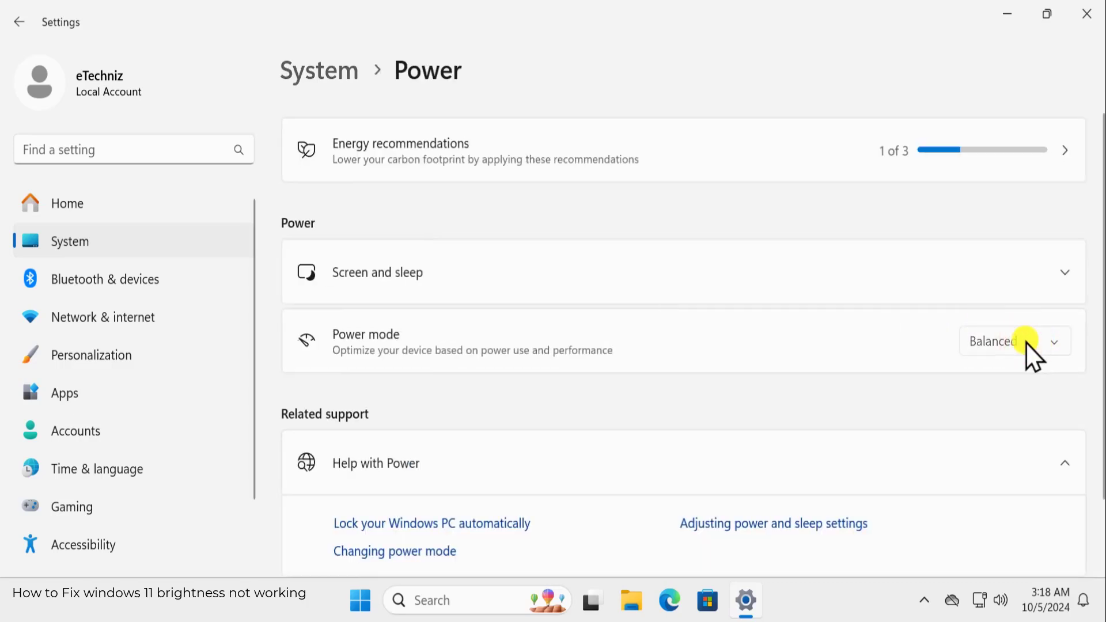
click(1019, 380)
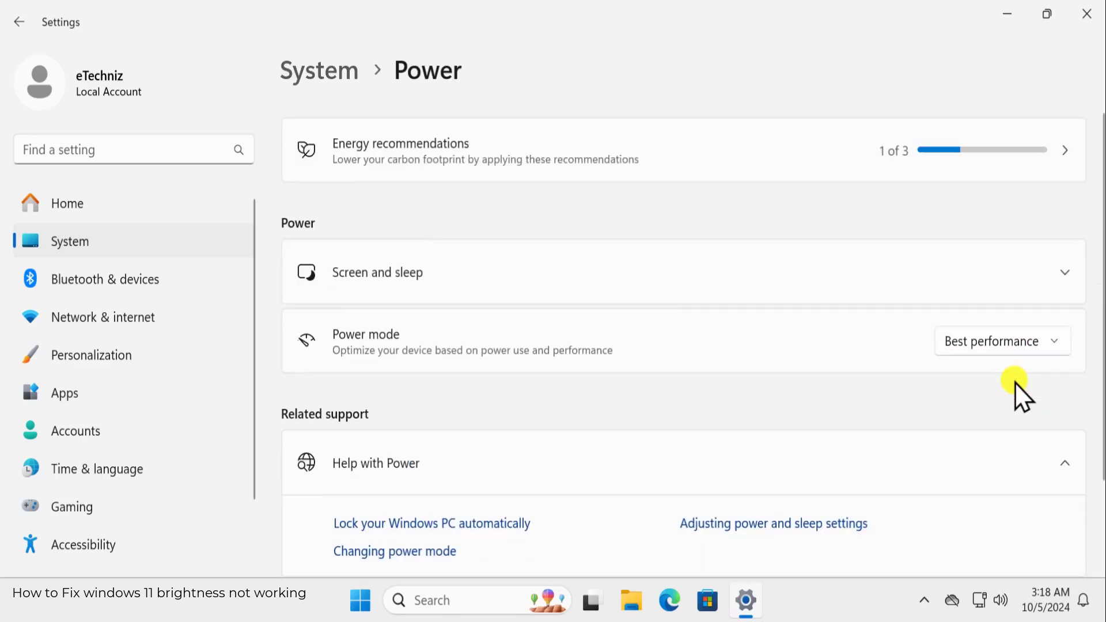
click(1087, 16)
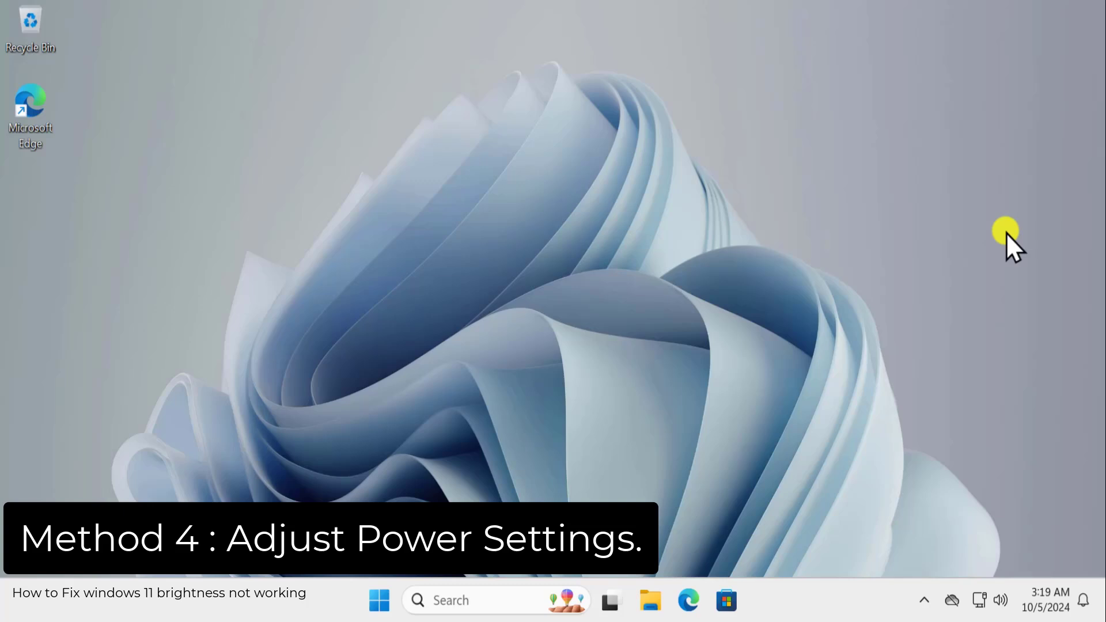
Open powercfg.cpl, restore the Balanced plan's default settings, confirm, and close the window
right_click(380, 600)
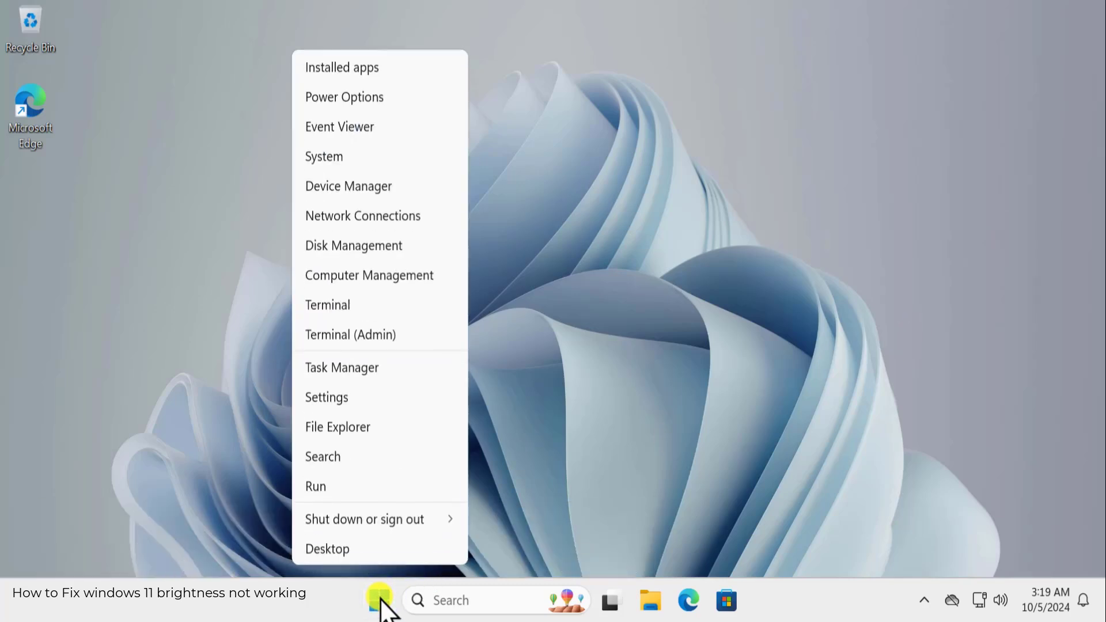
click(354, 488)
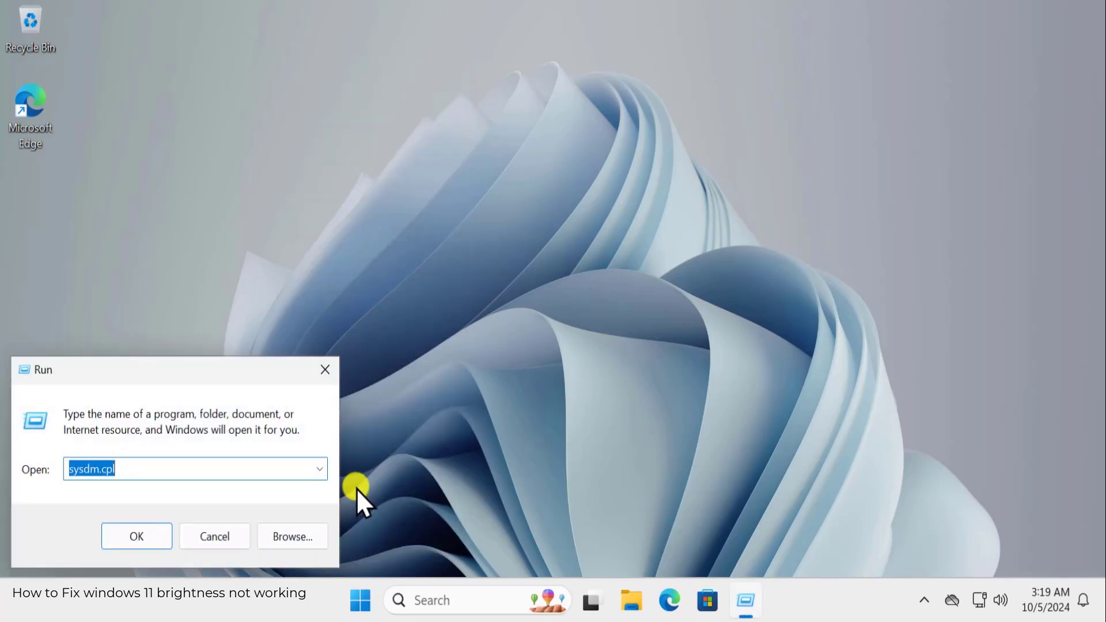
text(powercfg.cpl)
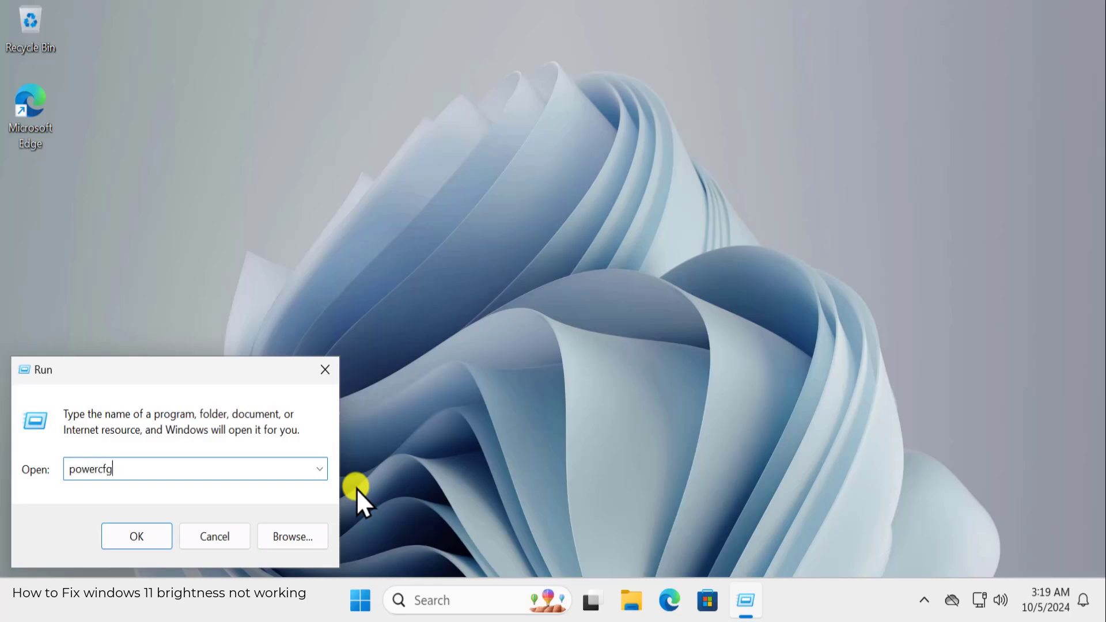
click(159, 534)
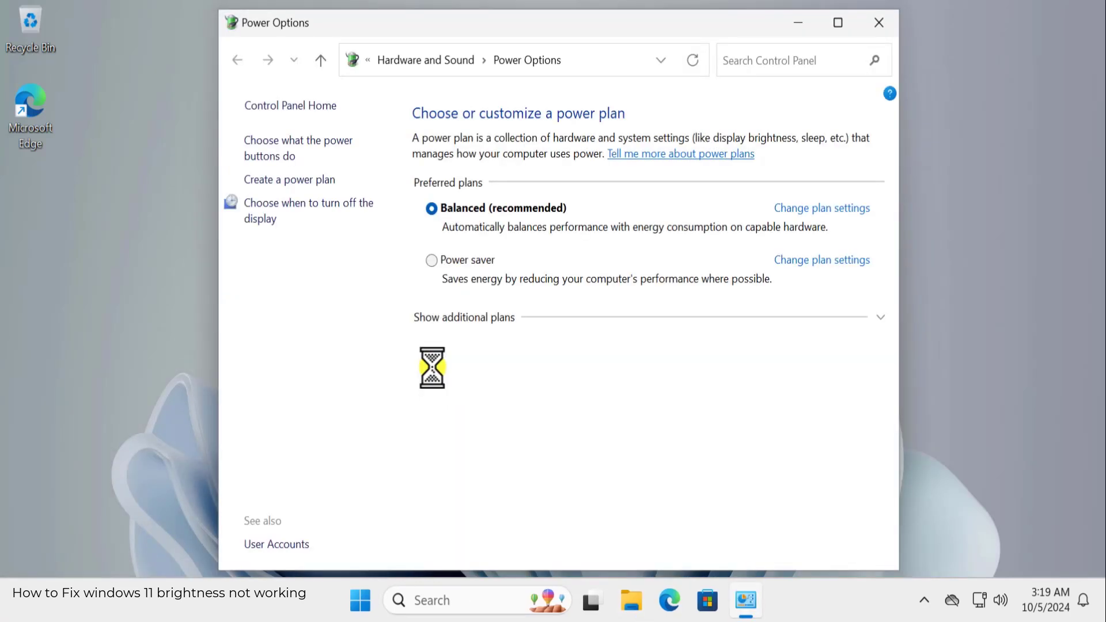
click(845, 209)
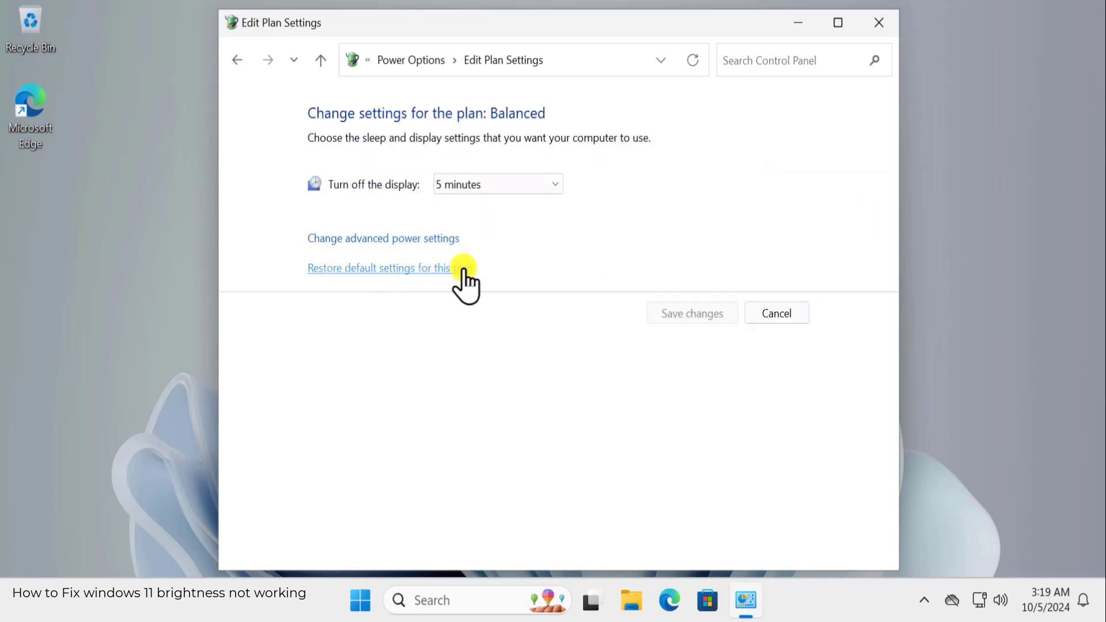
click(415, 268)
click(593, 325)
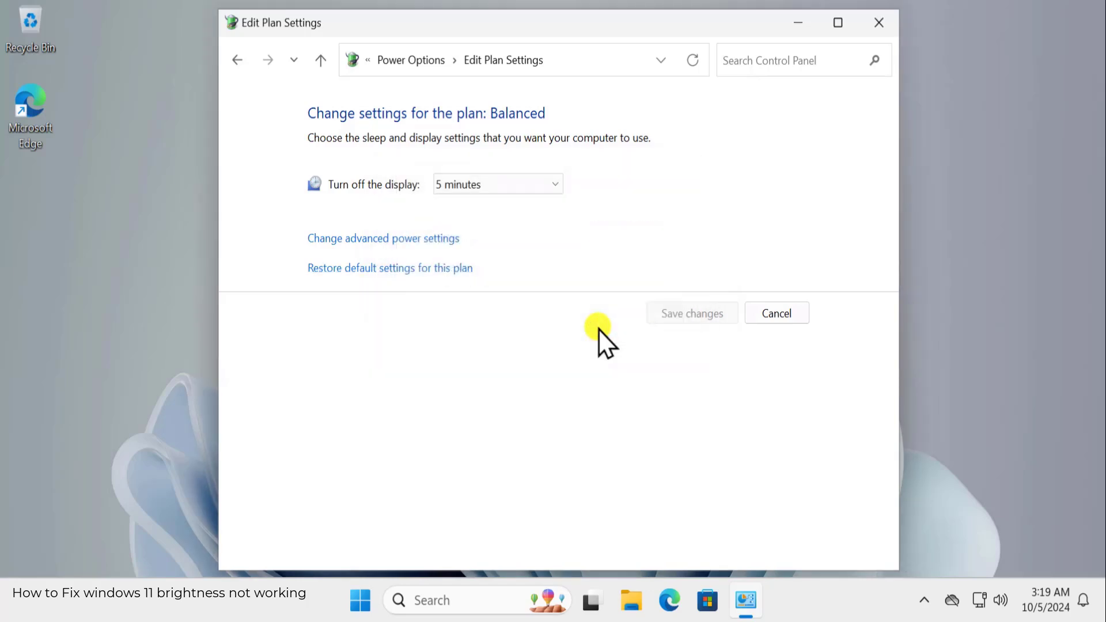
click(880, 22)
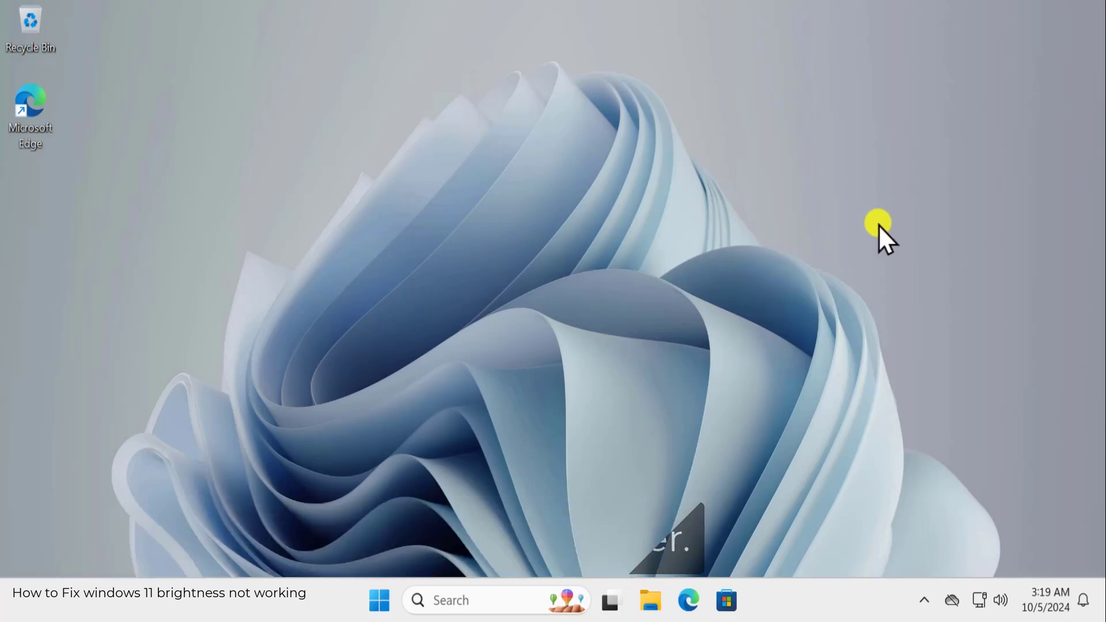
Browse Settings > System > Troubleshoot > Other troubleshooters, then close Settings
click(375, 599)
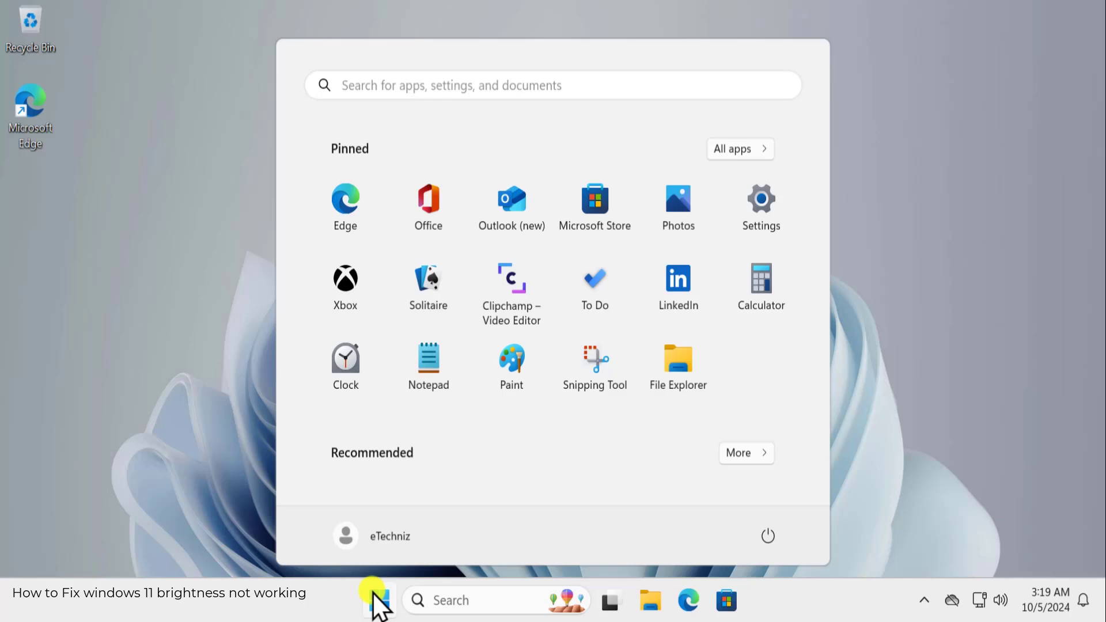
click(767, 212)
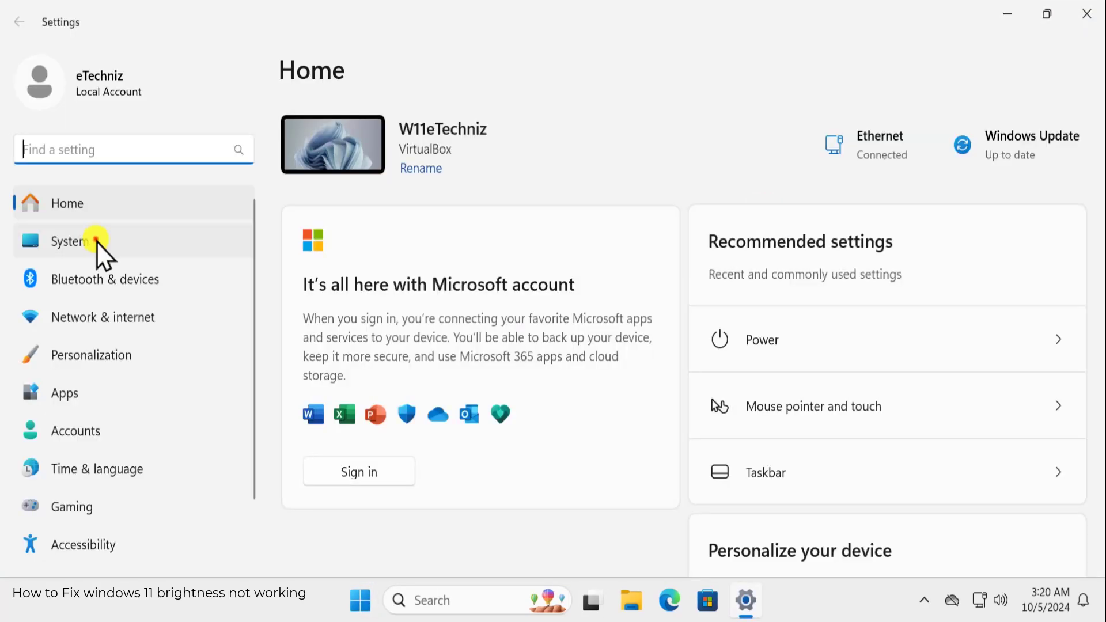
click(96, 242)
scroll(542, 250, down, 10)
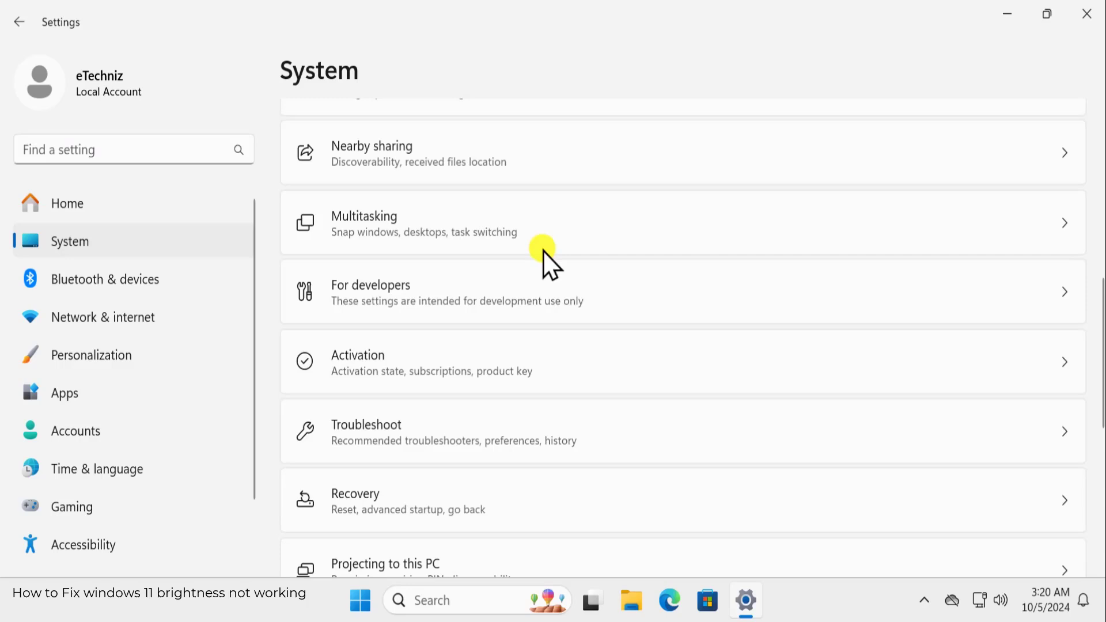
click(368, 433)
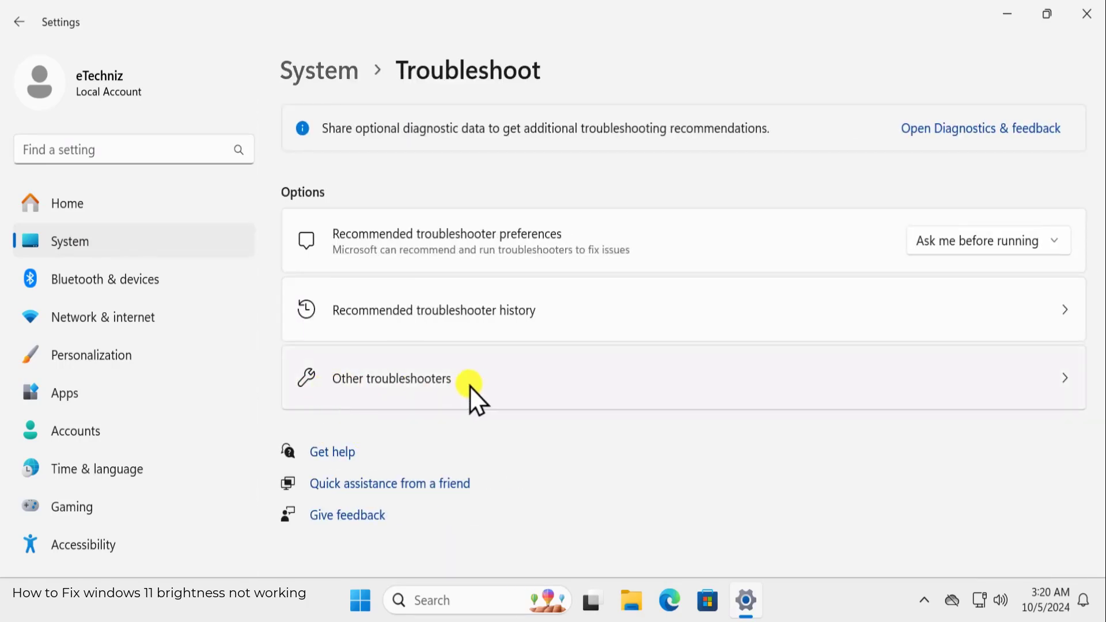
click(492, 387)
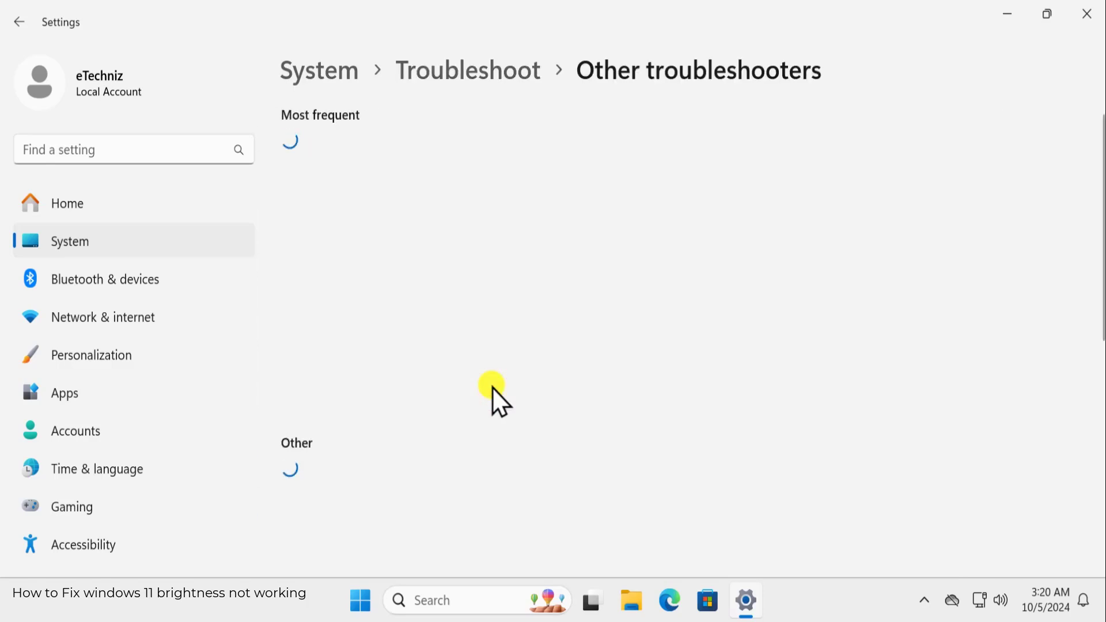
scroll(492, 387, down, 3)
scroll(493, 390, down, 3)
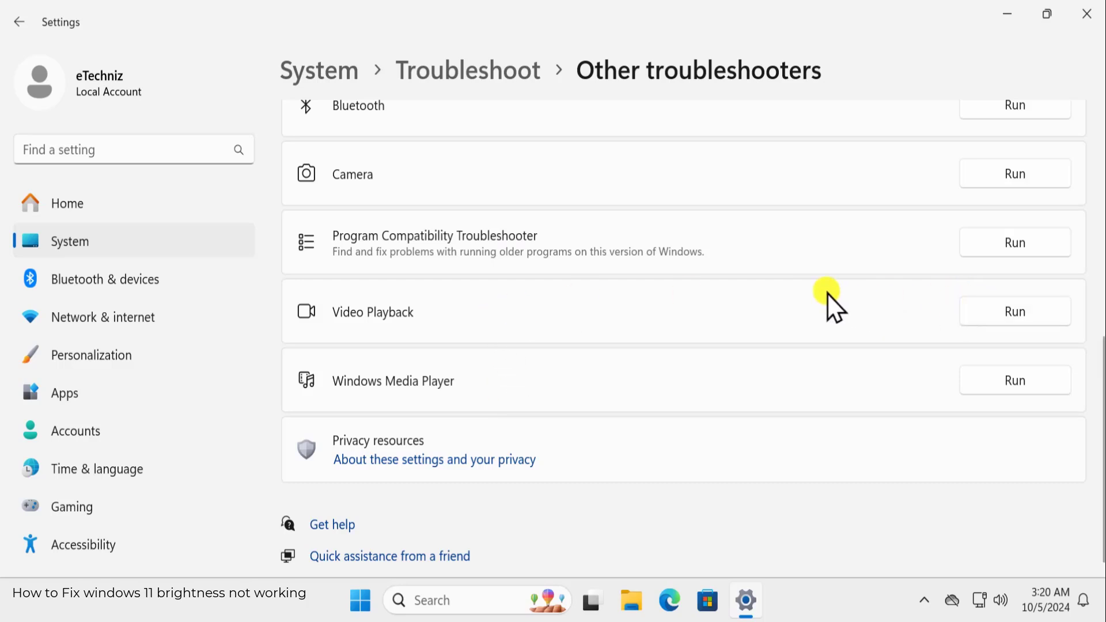
click(1086, 13)
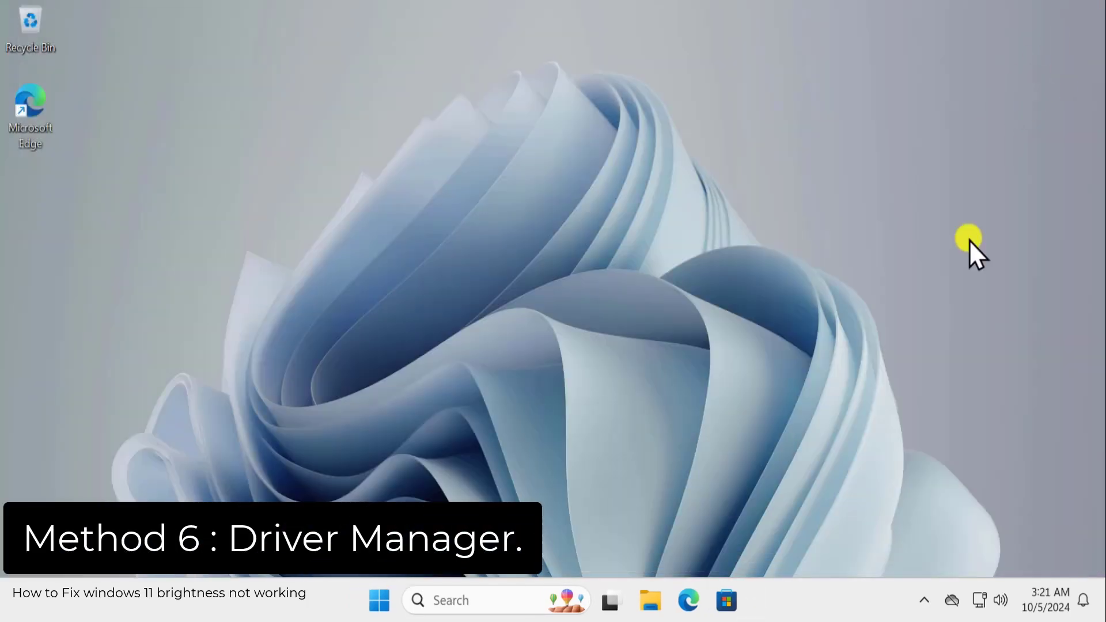
Open Device Manager and expand Display adapters to show the VirtualBox Graphics Adapter (WDDM)
right_click(378, 602)
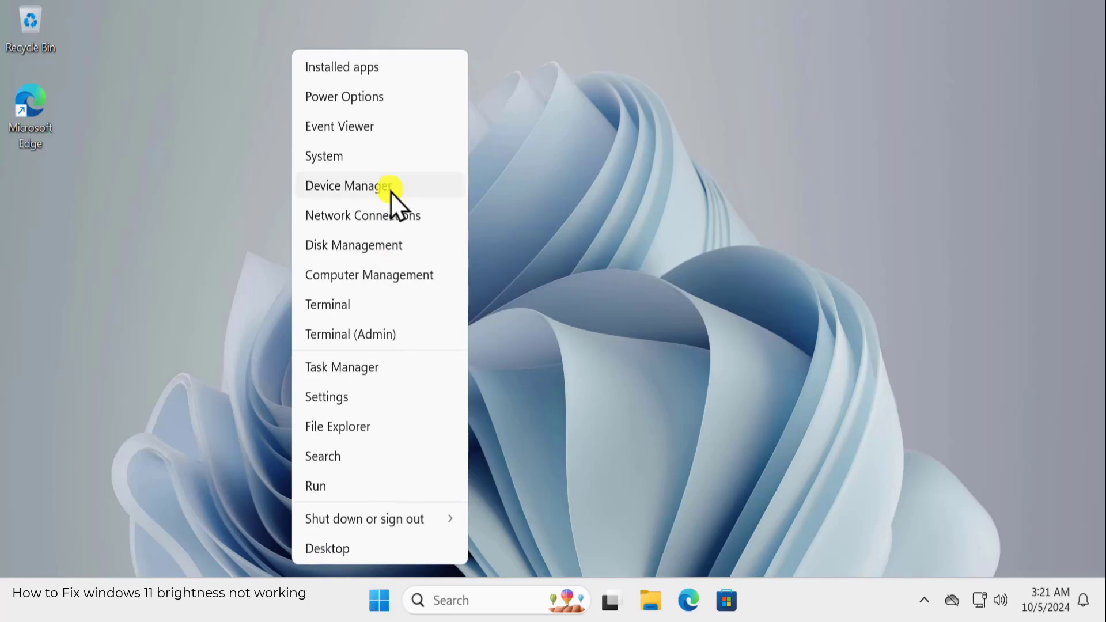
click(422, 189)
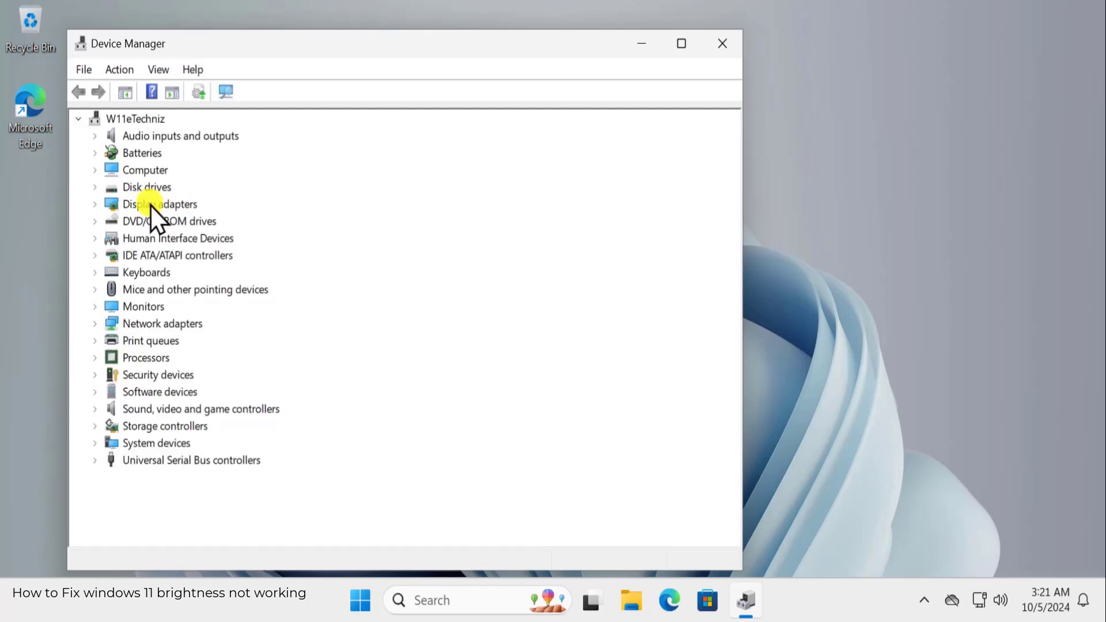
click(95, 204)
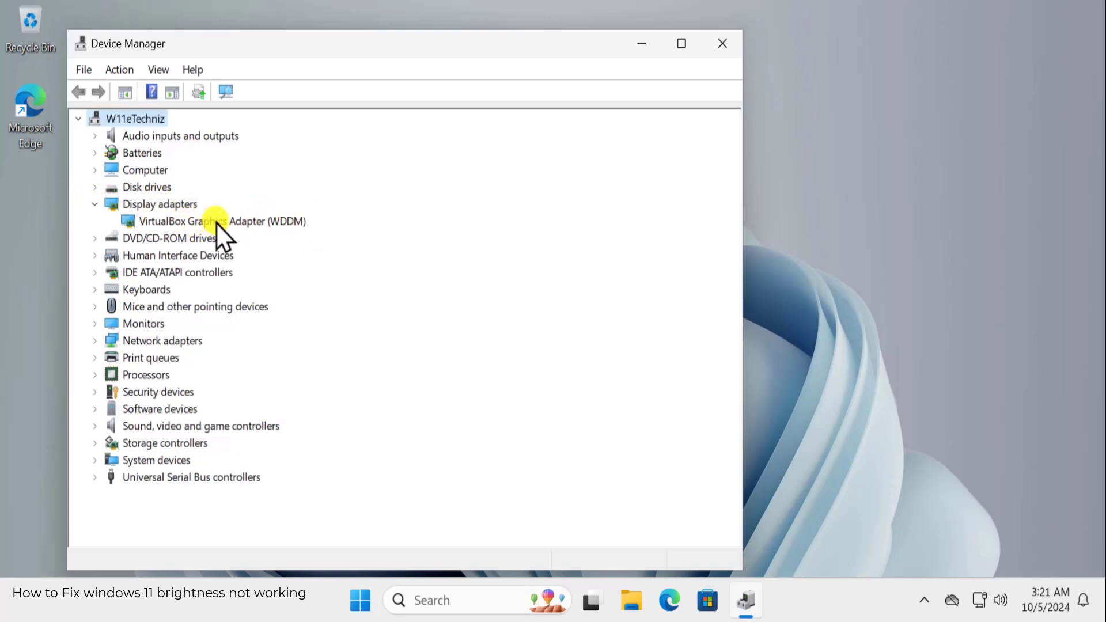
Select the VirtualBox Graphics Adapter and review its context-menu actions without choosing any
click(248, 221)
right_click(248, 220)
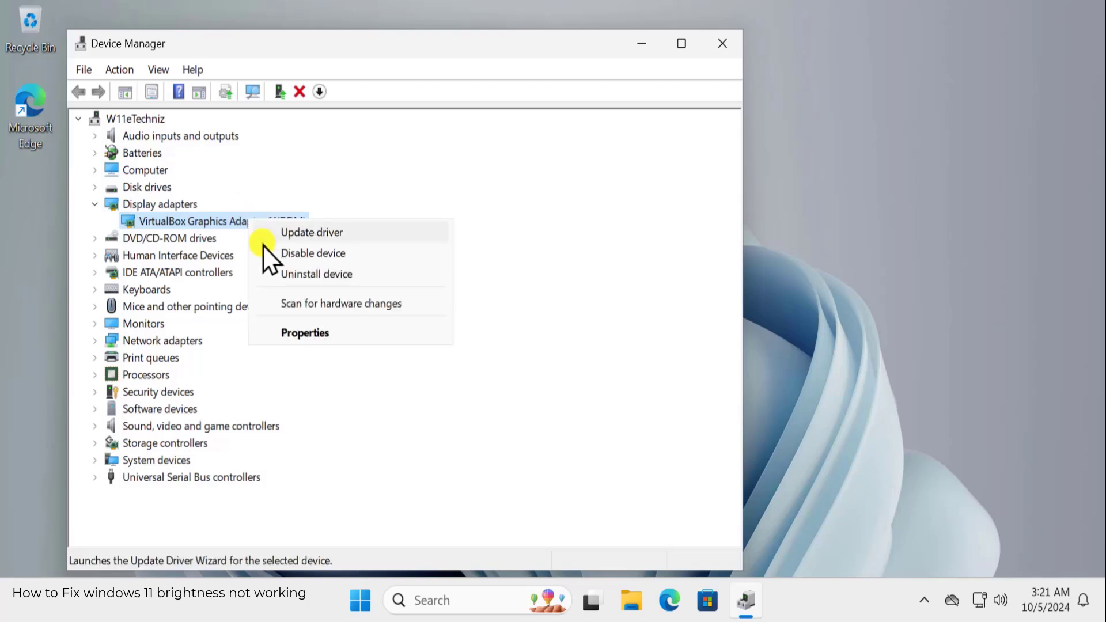
click(520, 201)
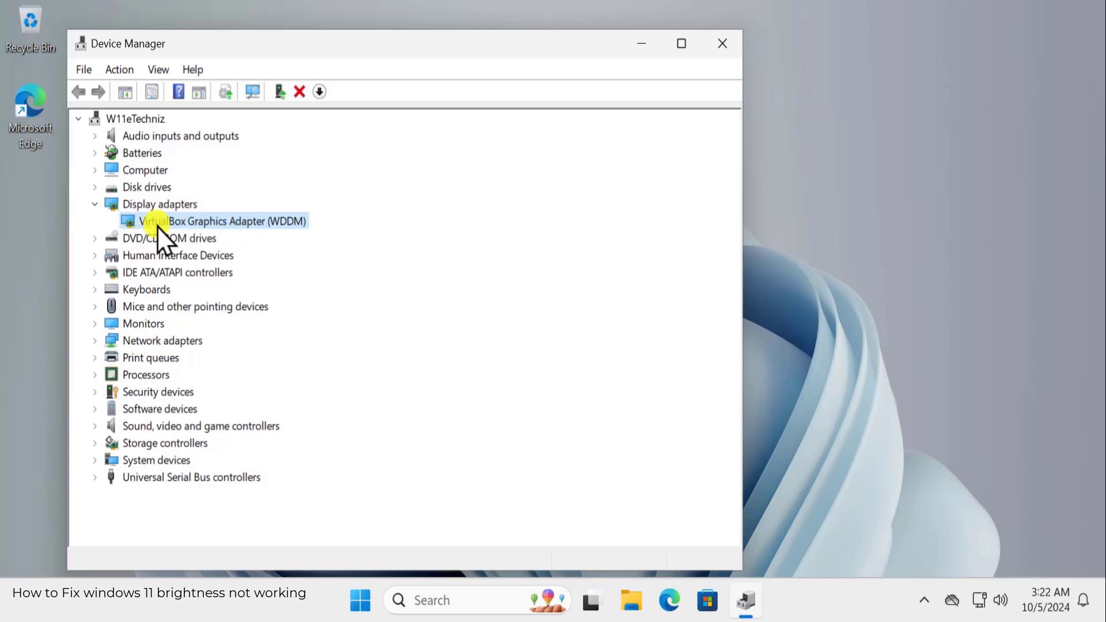
right_click(268, 223)
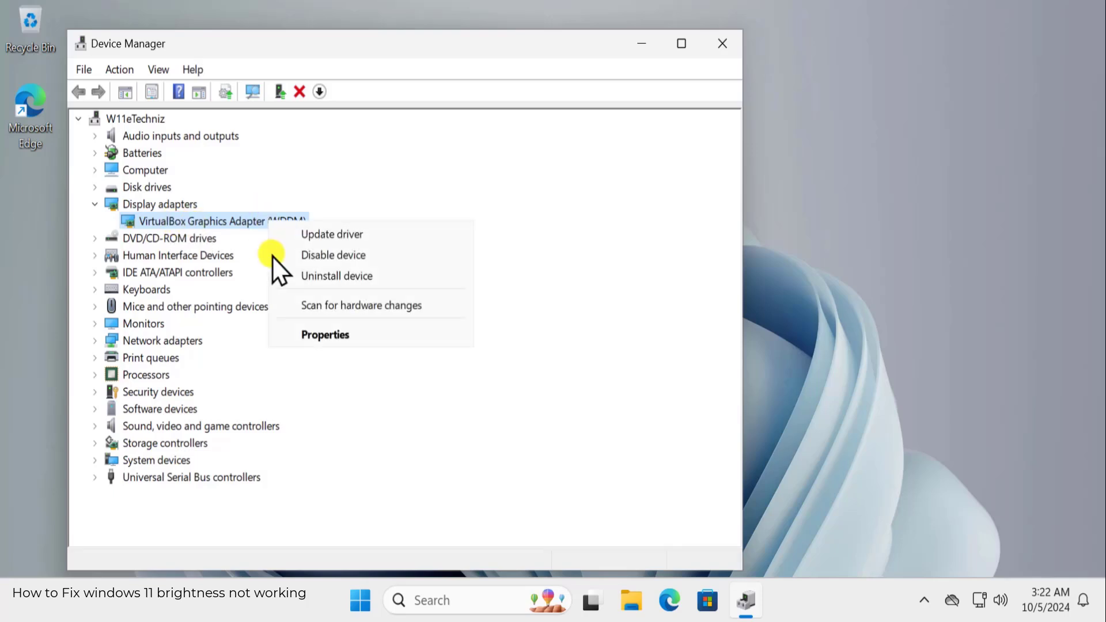
click(326, 253)
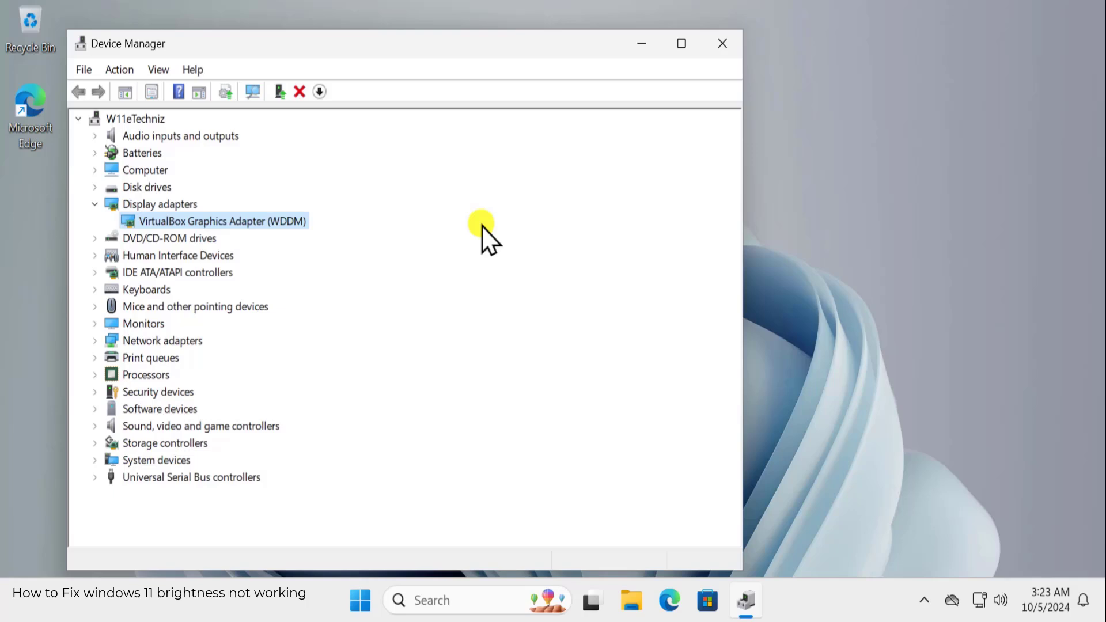
right_click(258, 217)
click(552, 202)
Search automatically for a newer VirtualBox Graphics Adapter driver, then try Windows Update
right_click(258, 219)
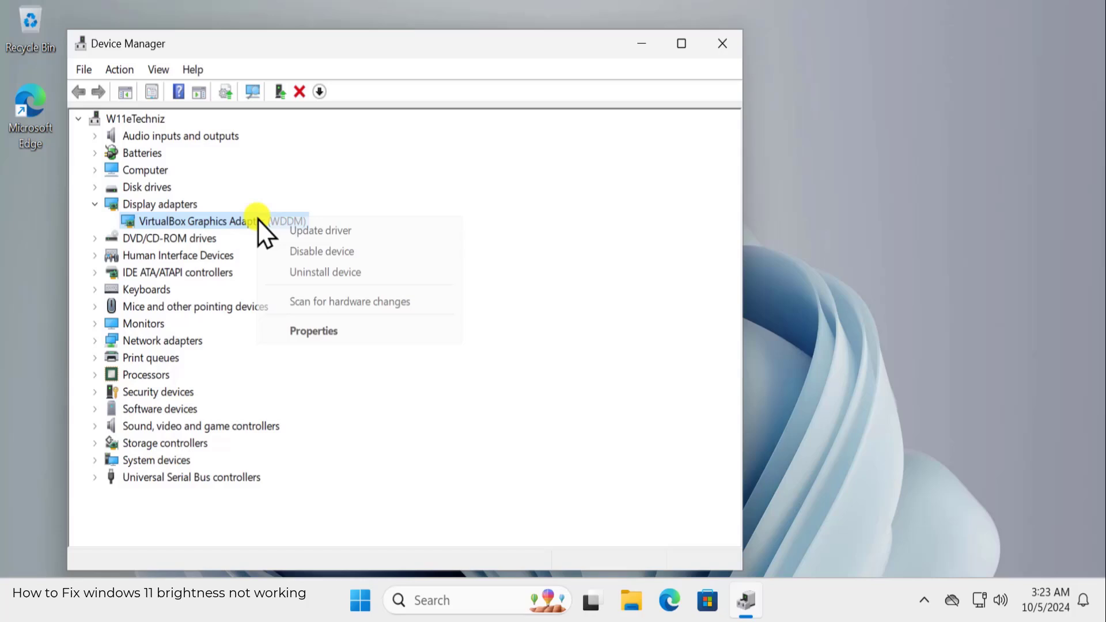
click(341, 236)
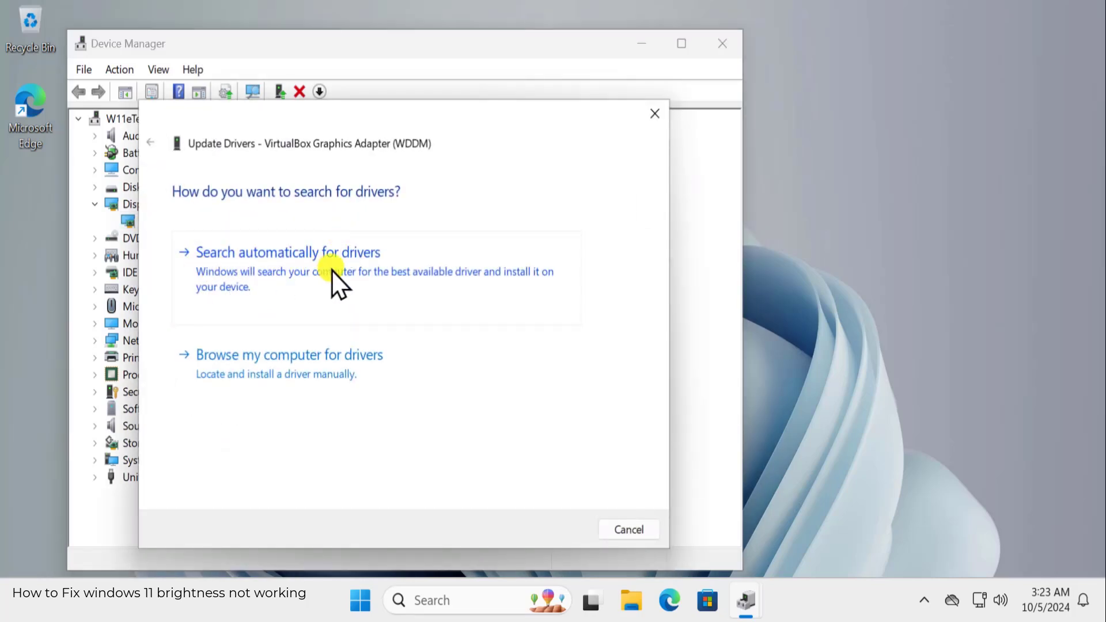
click(332, 271)
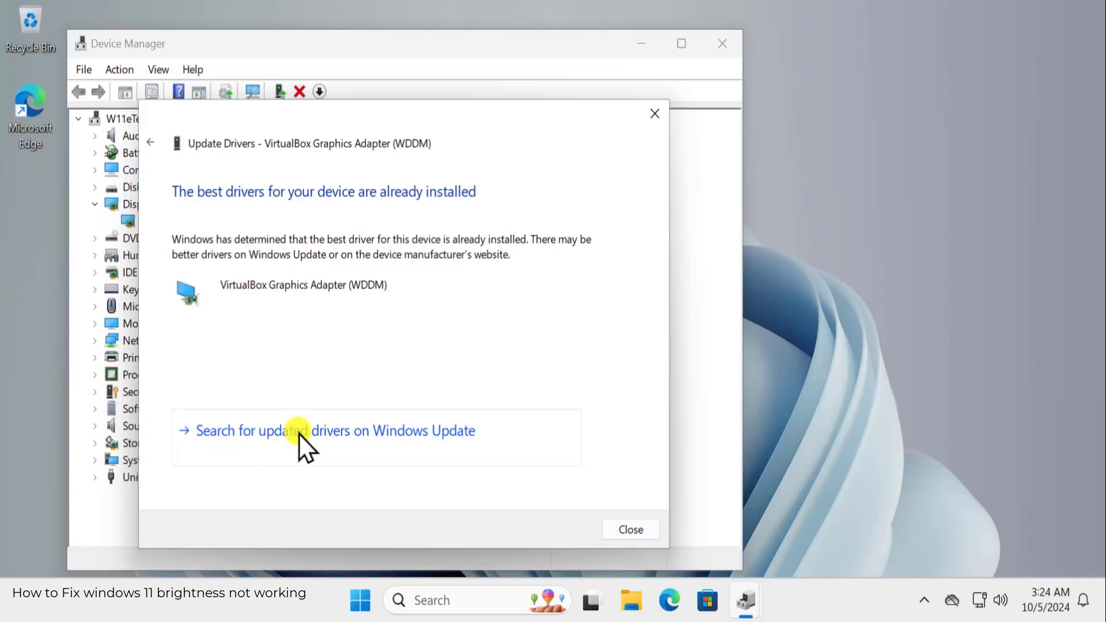
click(420, 435)
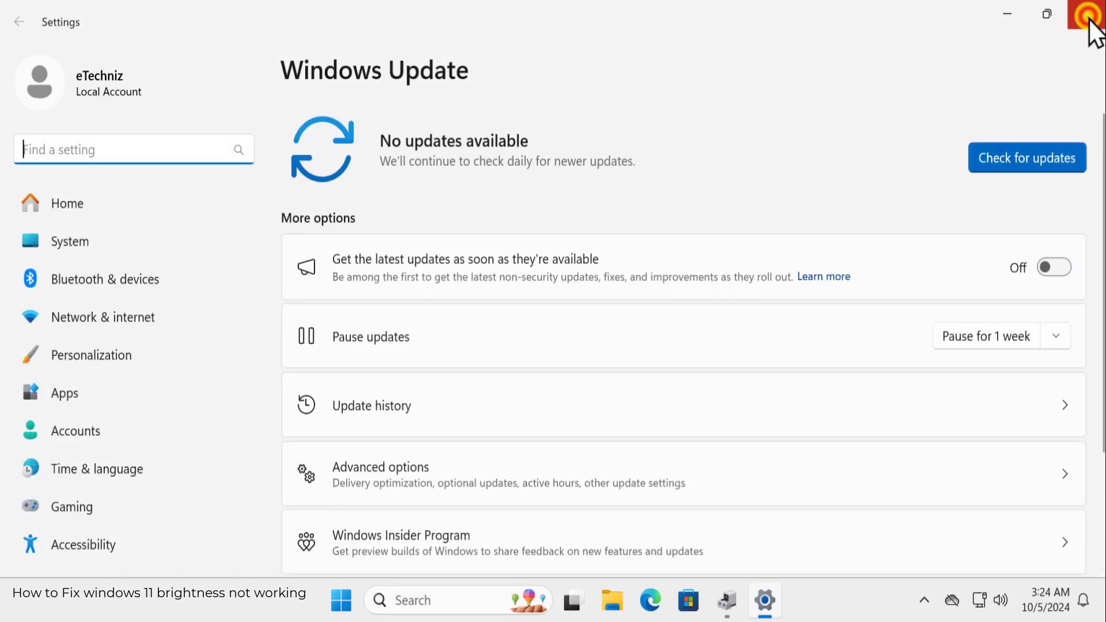
Close Settings, expand Monitors, and run an automatic driver search for Generic Monitor, then close the wizard
click(1087, 18)
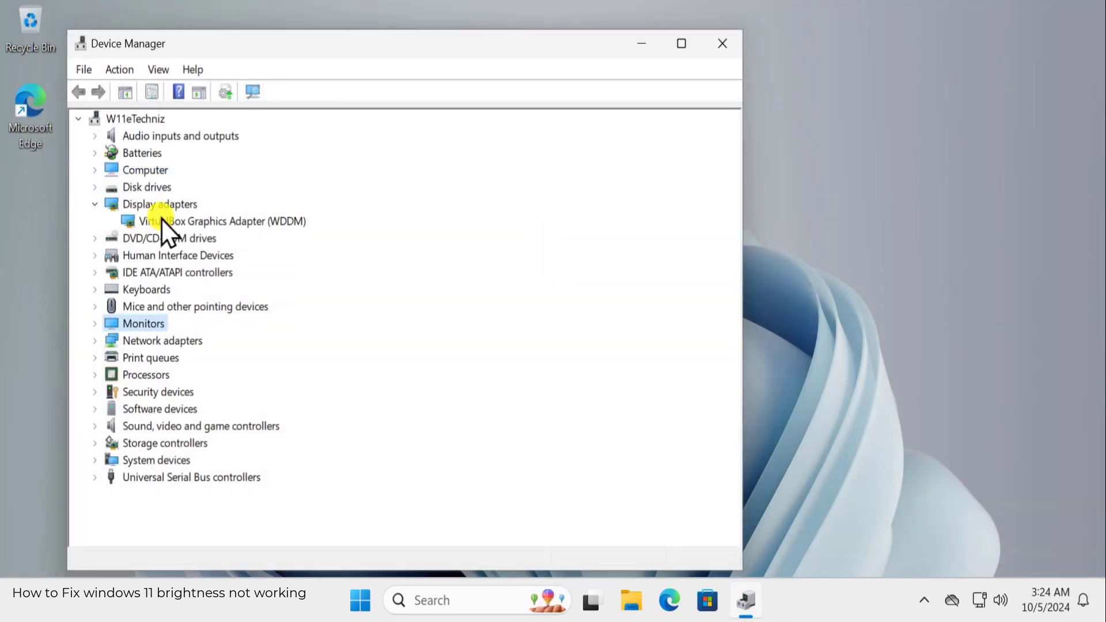
click(94, 323)
right_click(200, 342)
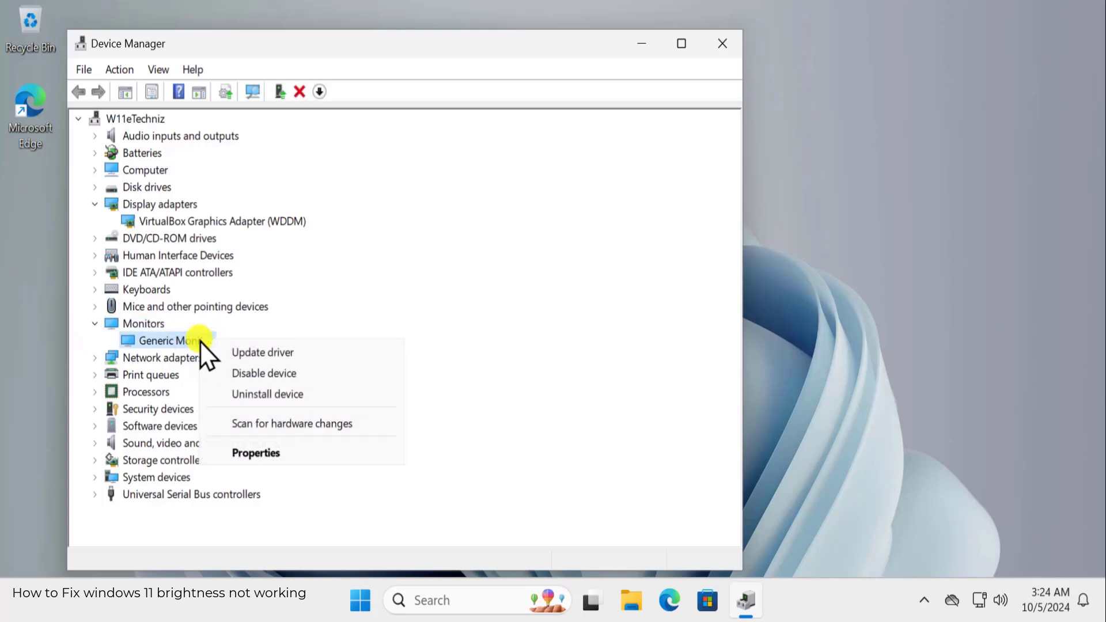
click(95, 330)
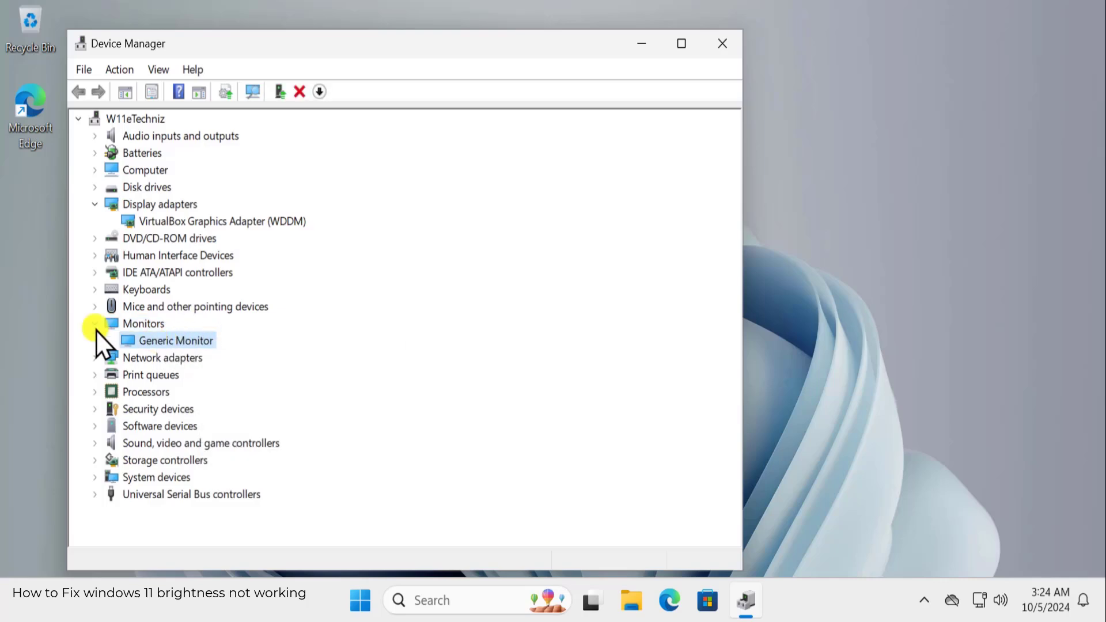
right_click(205, 344)
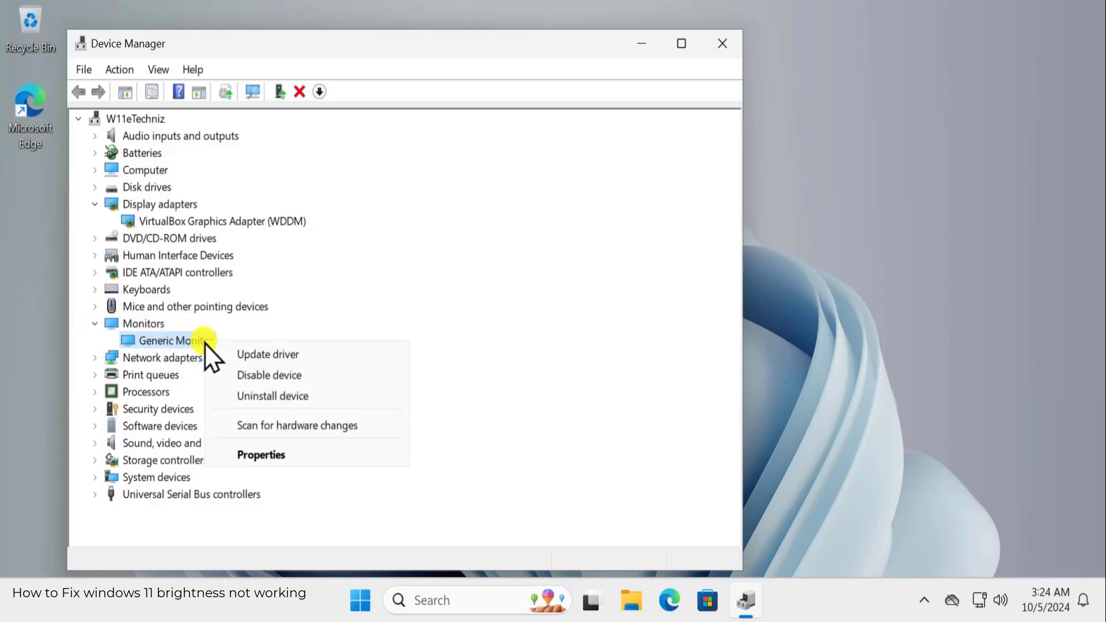
click(317, 356)
click(290, 266)
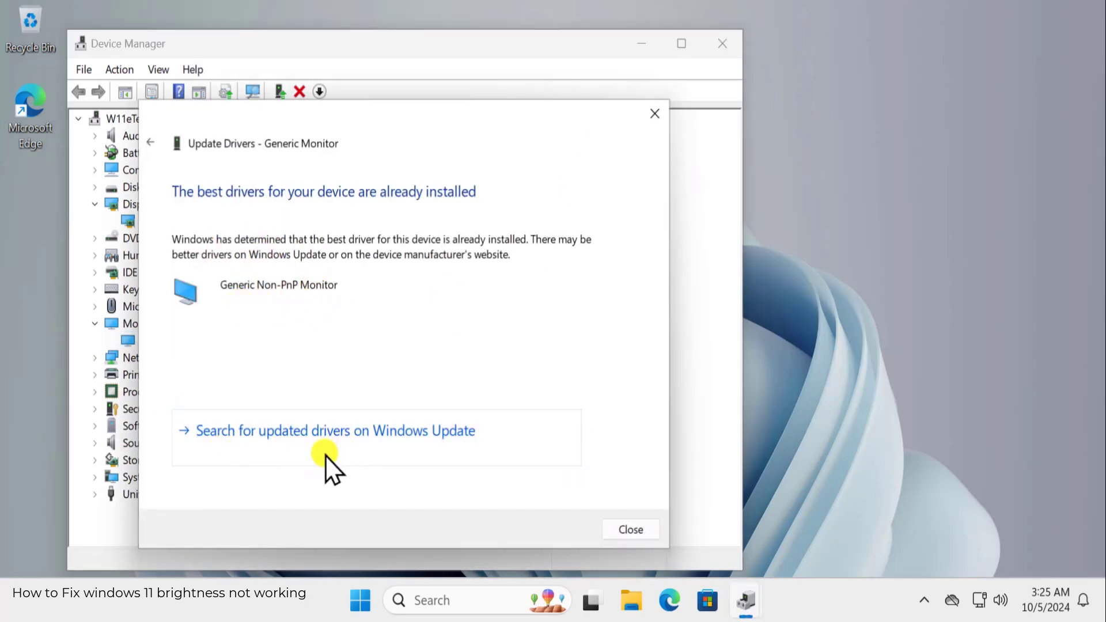
click(659, 115)
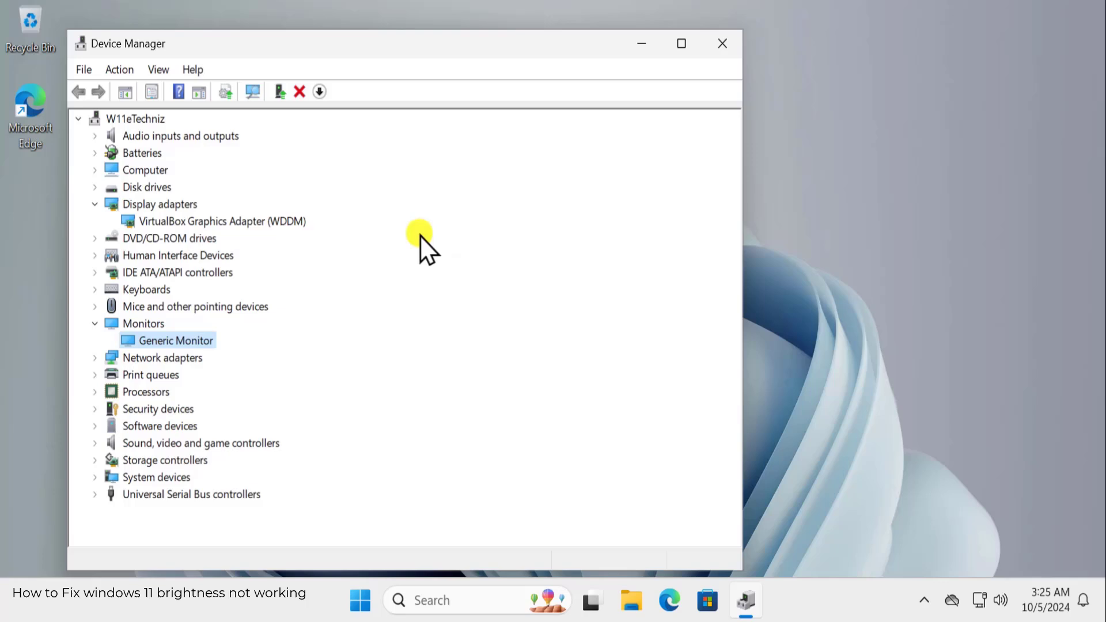
Start uninstalling the VirtualBox Graphics Adapter, cancel the prompt, and close Device Manager
click(264, 221)
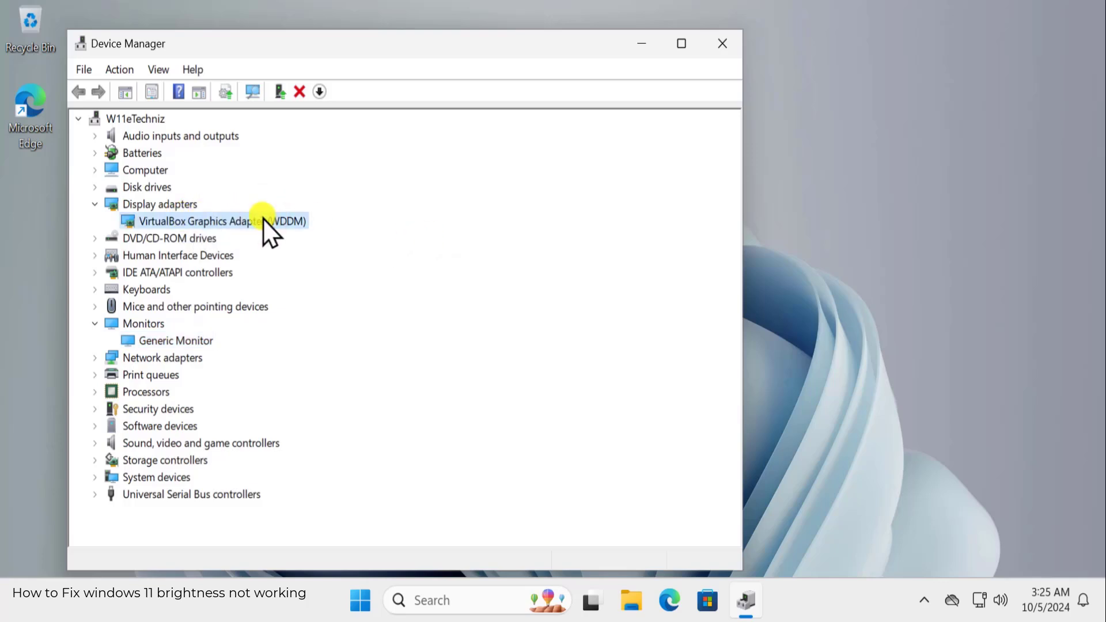
right_click(264, 219)
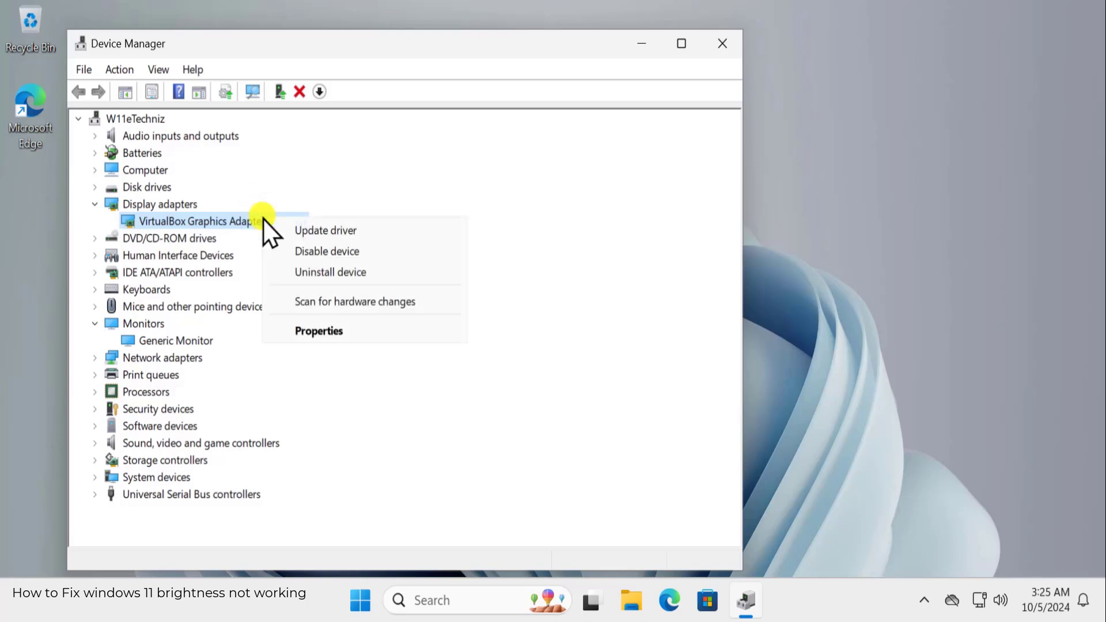
click(350, 274)
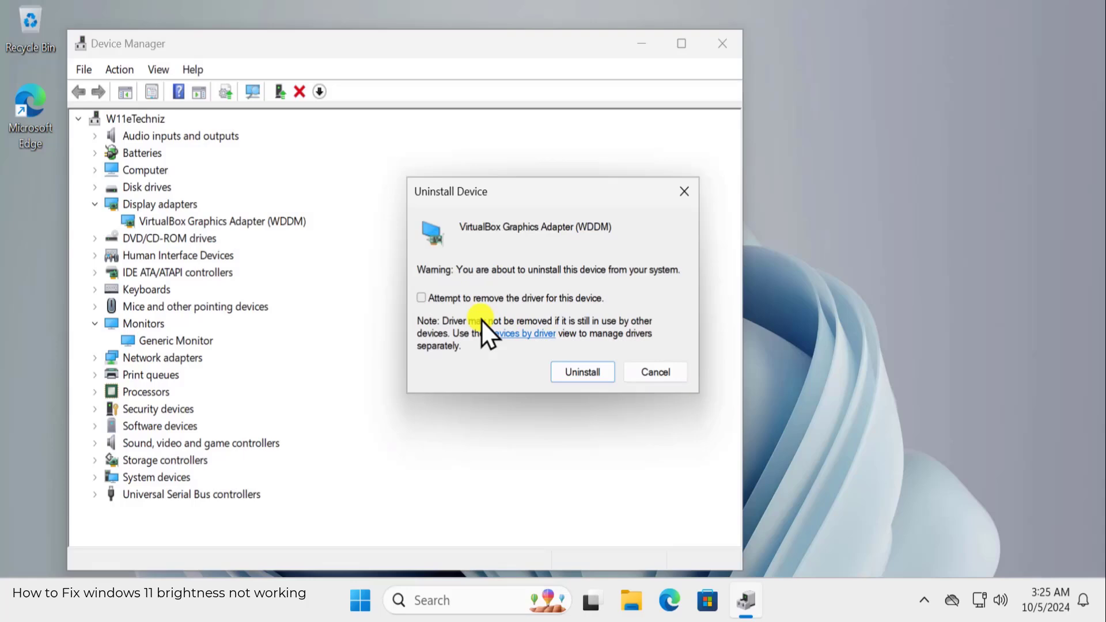
click(644, 376)
click(722, 43)
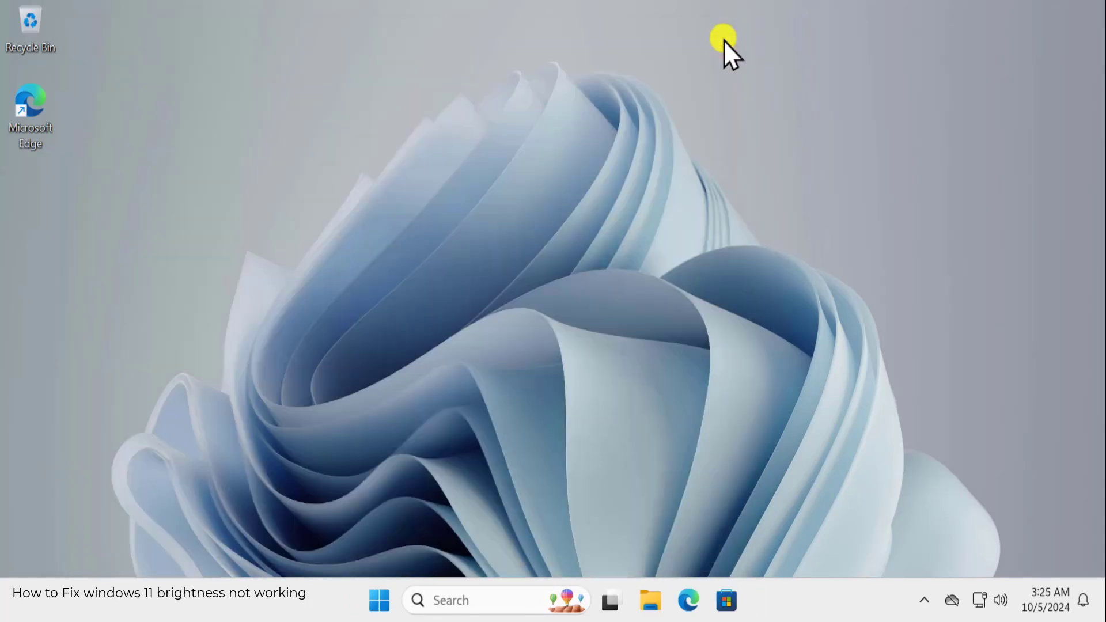
click(376, 602)
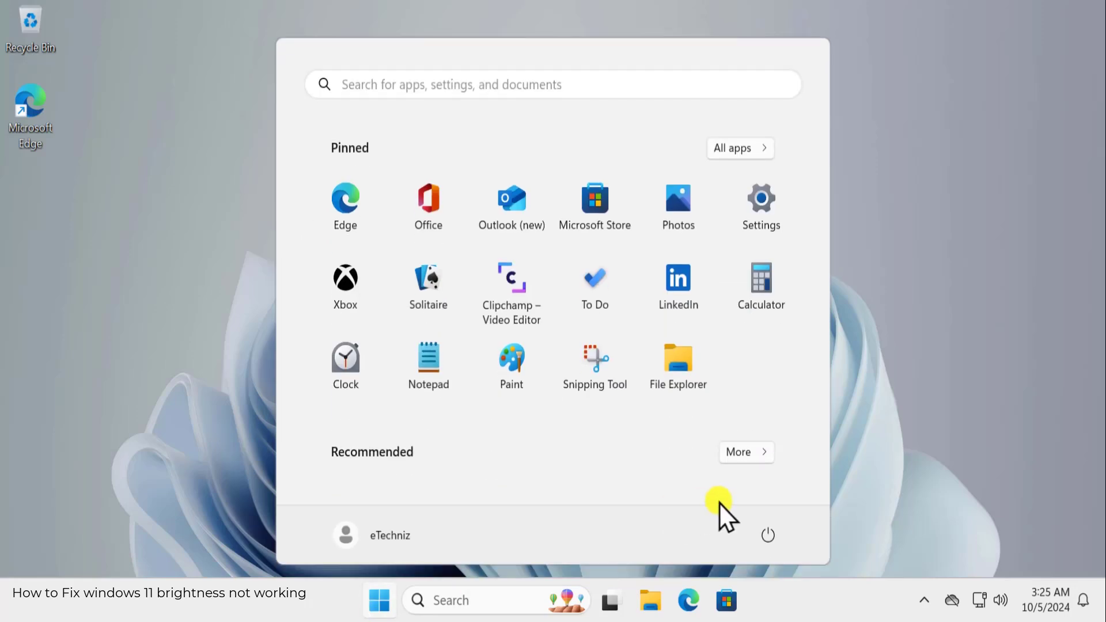
click(759, 536)
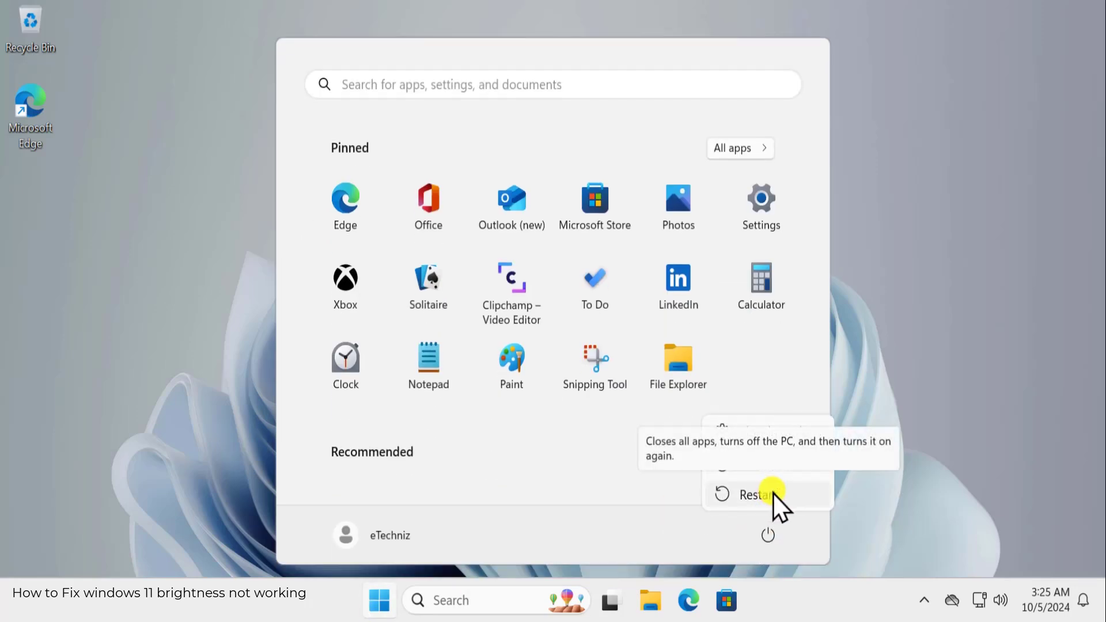
click(926, 384)
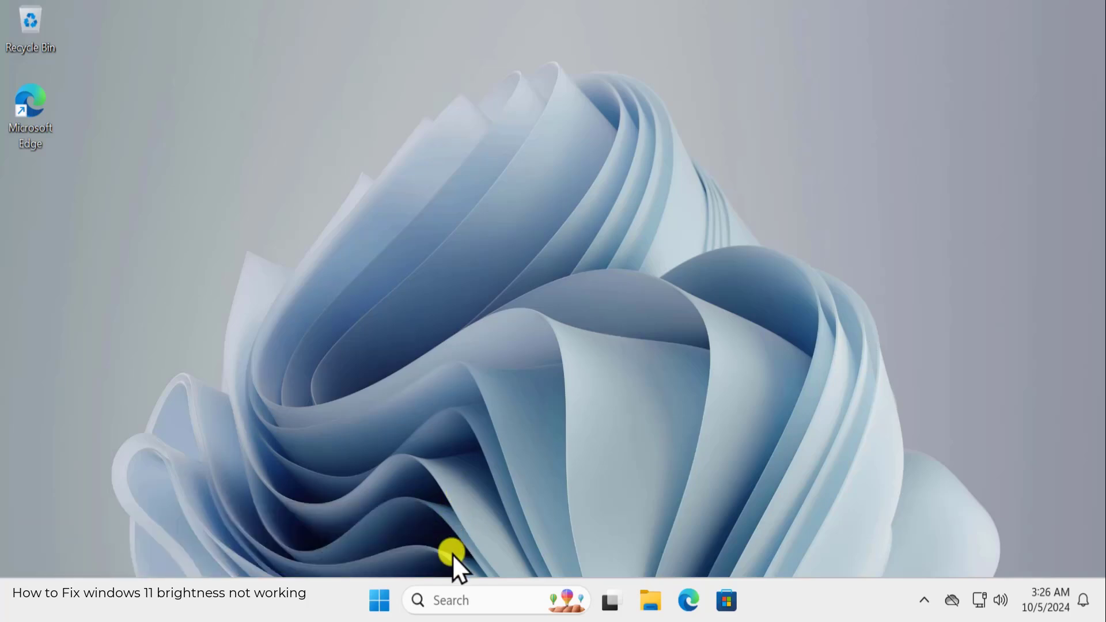
Open Command Prompt as administrator from search and run sfc /scannow
click(458, 601)
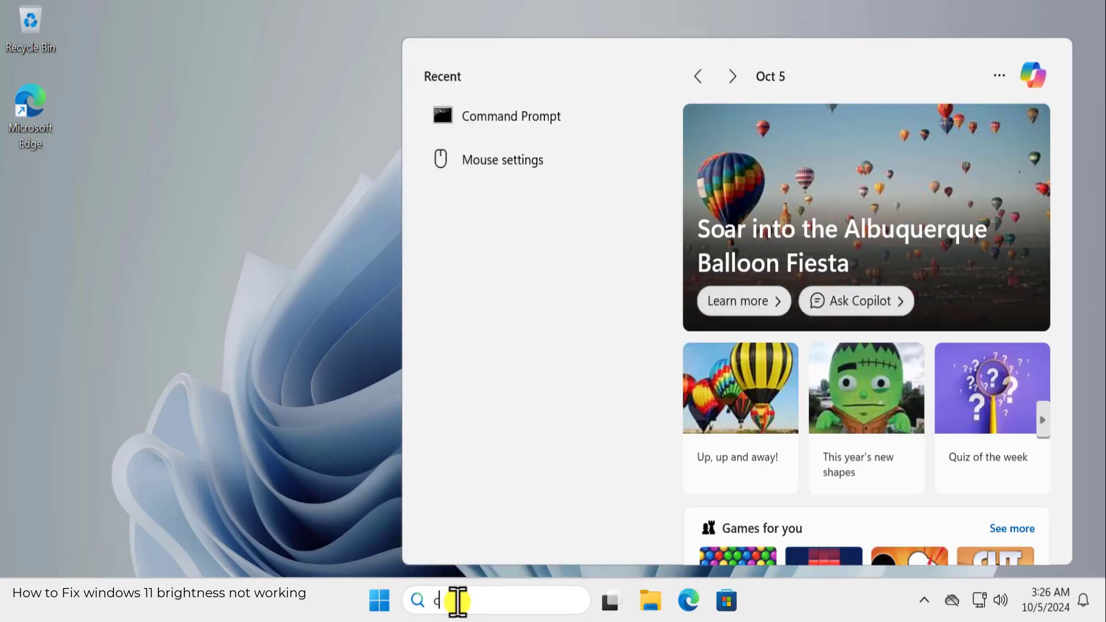
text(cmd)
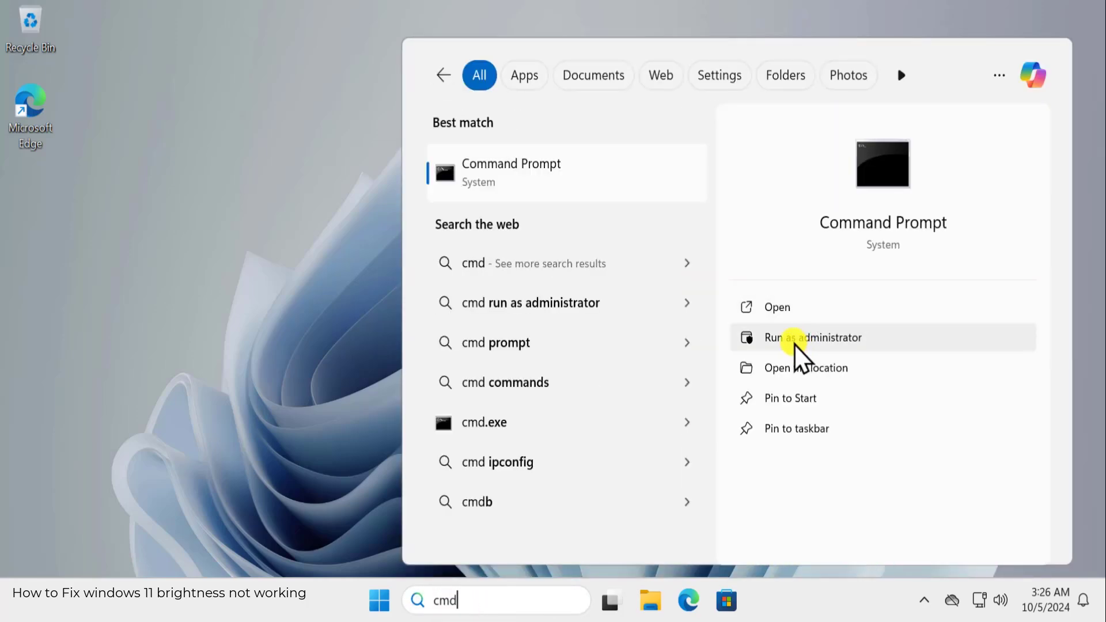
click(844, 342)
click(460, 444)
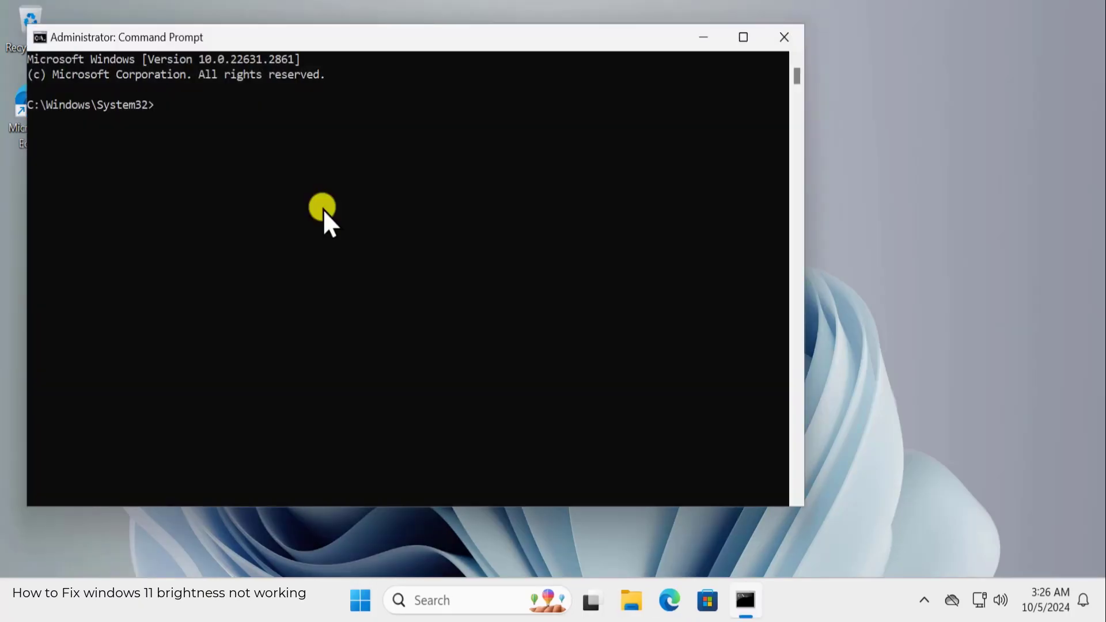
text(sfc /scannow)
key(Return)
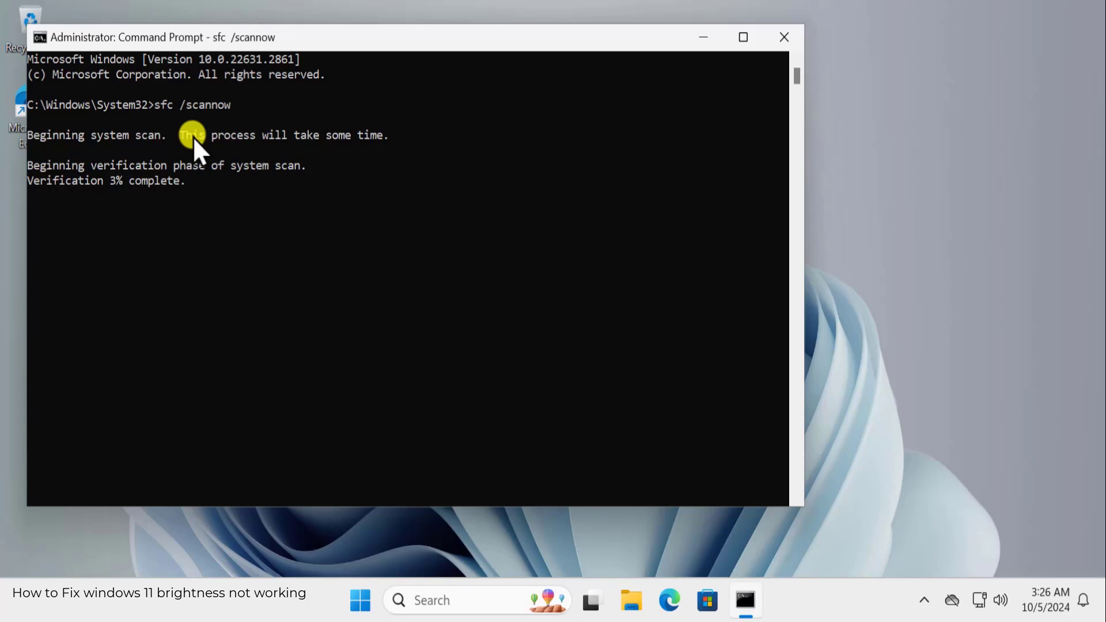
Close the Command Prompt window running the sfc /scannow scan to return to the desktop
click(779, 40)
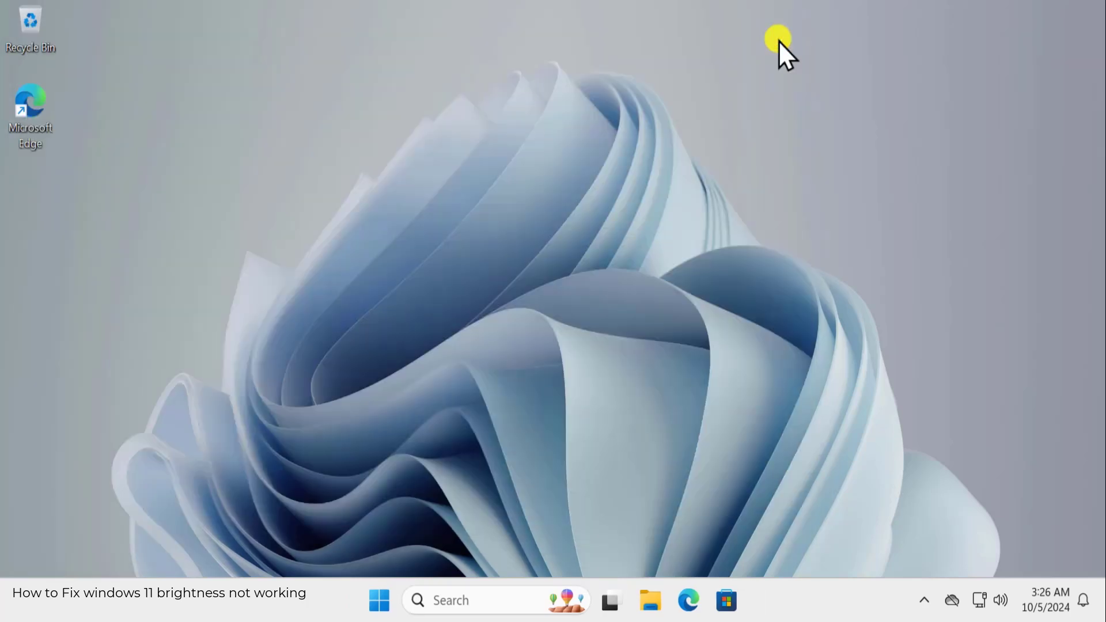